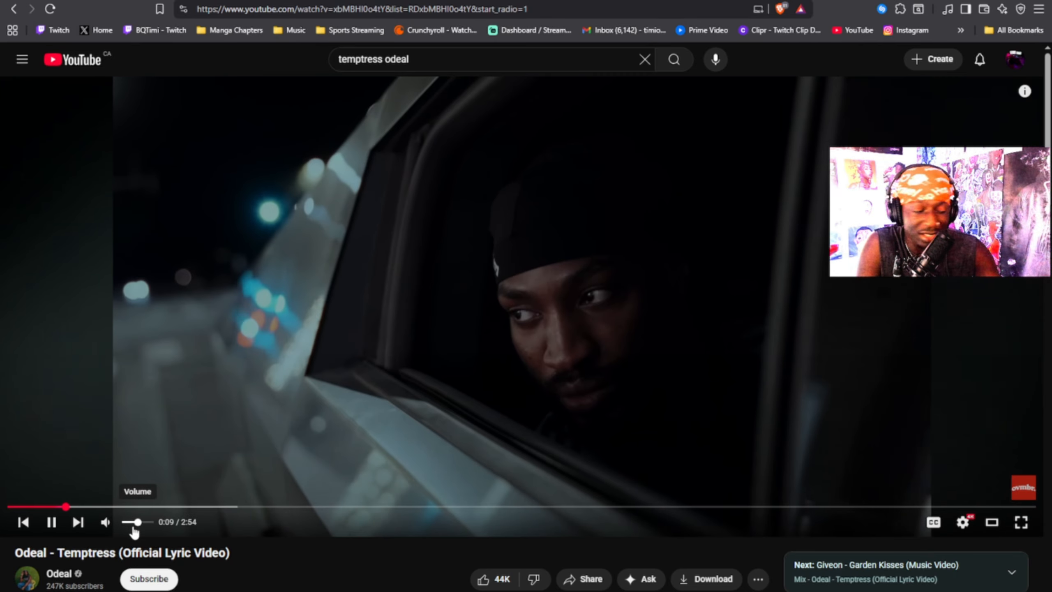
Pause the Temptress video, jump ahead to 2:17 and replay, then pause and rewind to about 1:16
click(58, 523)
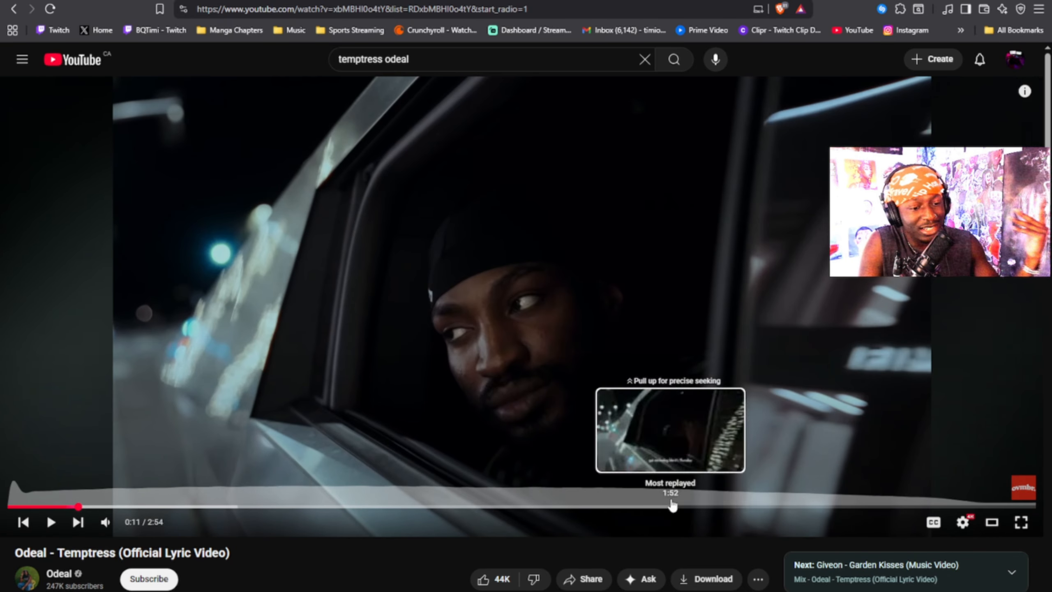
click(819, 506)
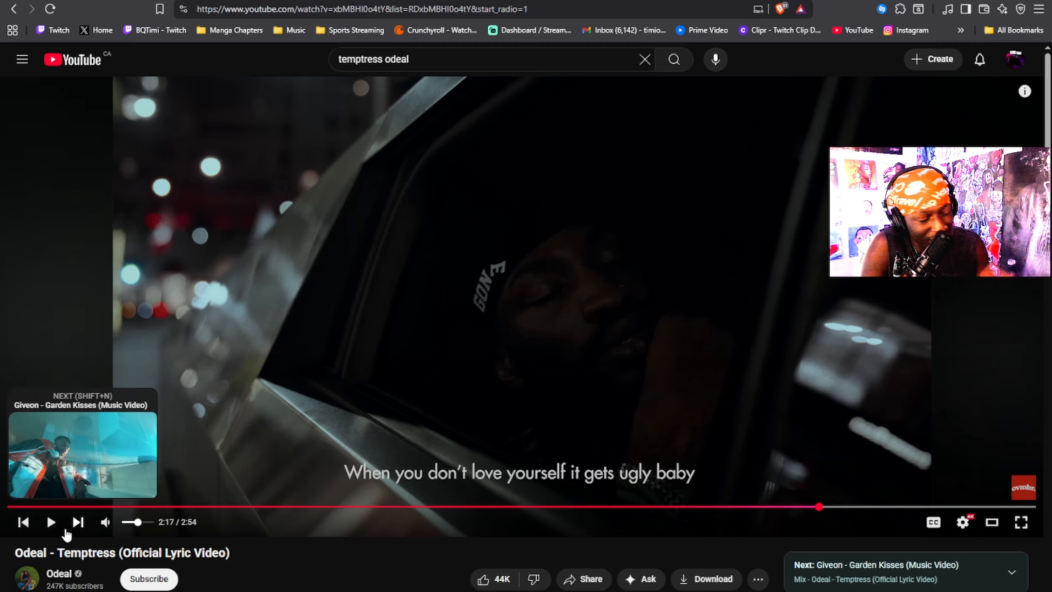
click(50, 524)
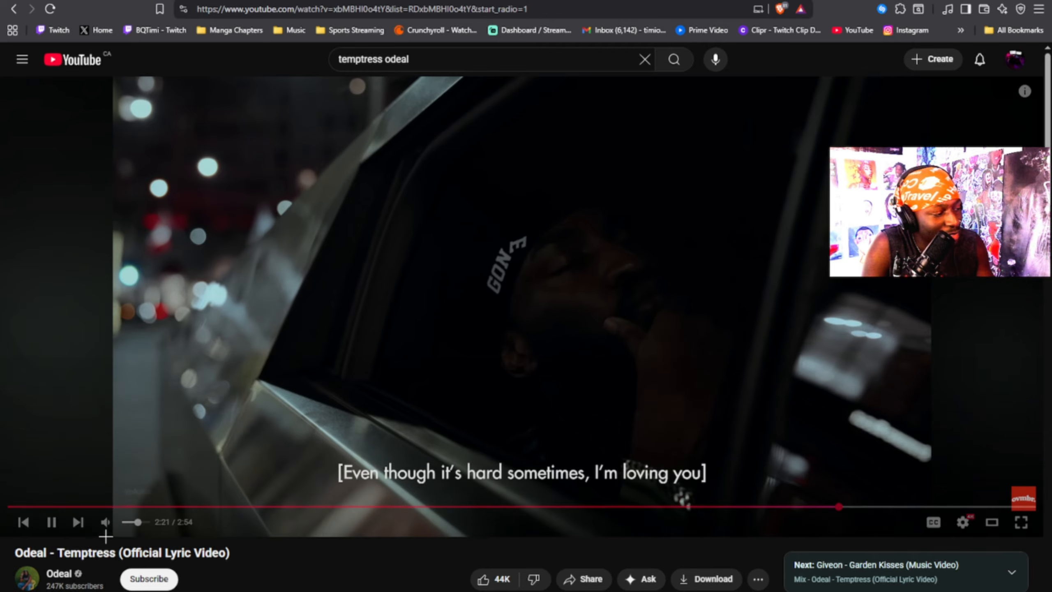
click(53, 526)
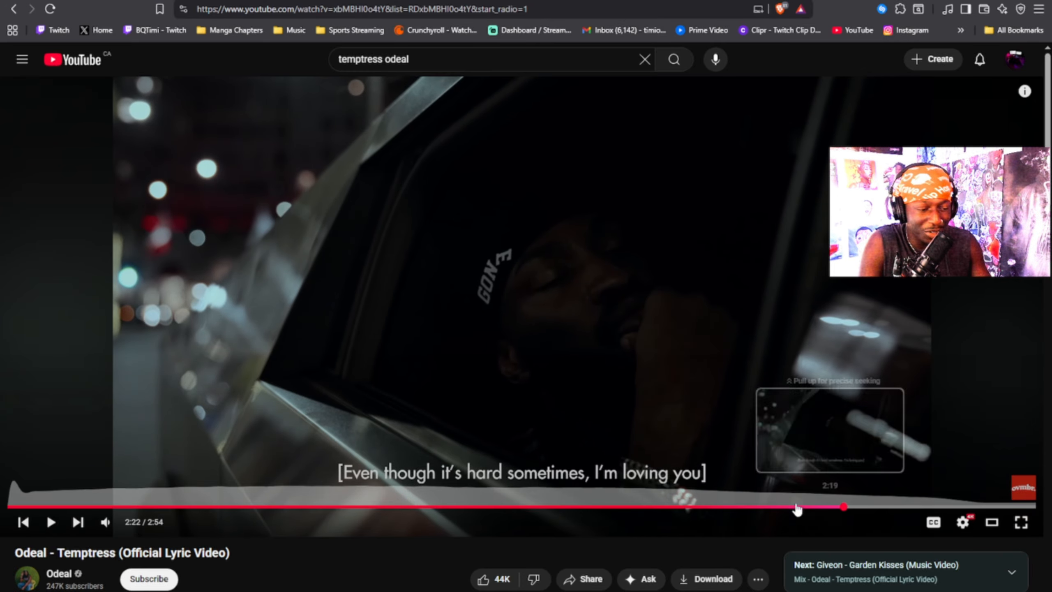
drag(797, 509, 459, 506)
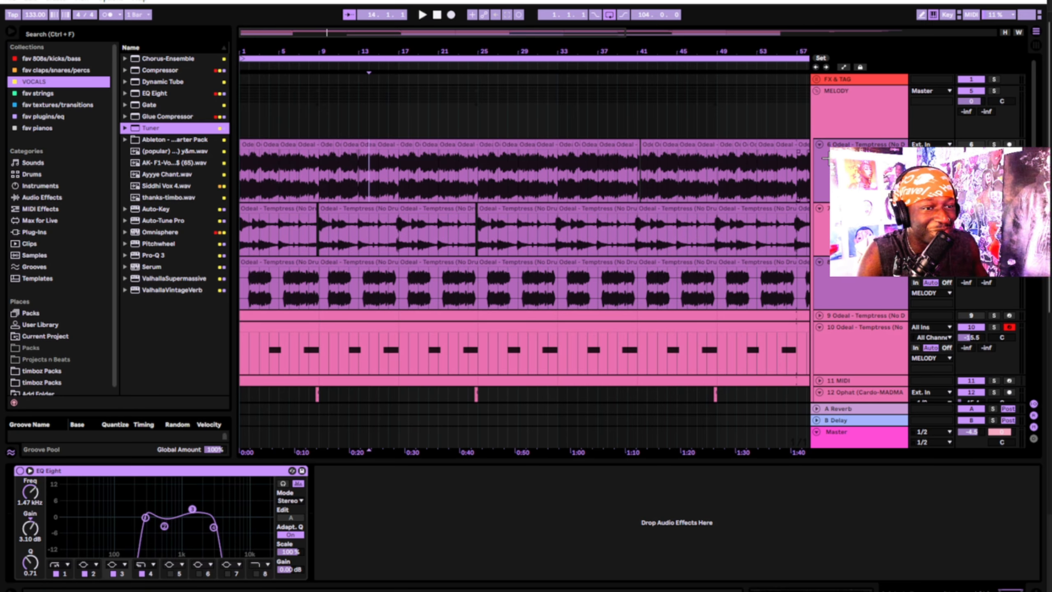
Zoom onto track 7's first chopped clip, play it soloed and view its sample details
click(287, 207)
scroll(282, 220, up, 4)
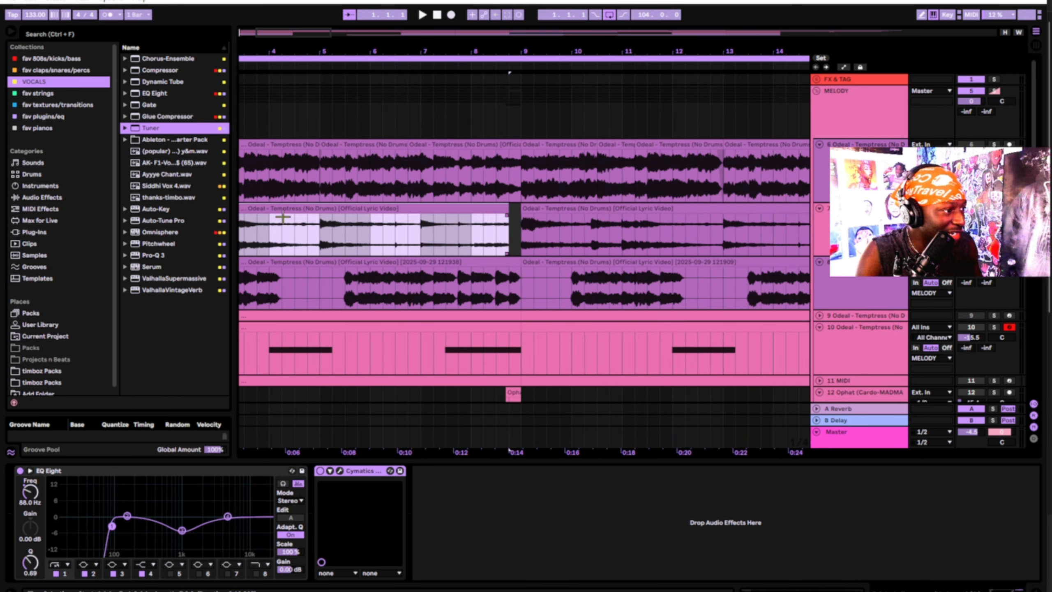
key(s)
key(space)
double_click(339, 214)
key(space)
Return to track 7's effect chain, check the Dark Sky effect, and play from the start
click(349, 207)
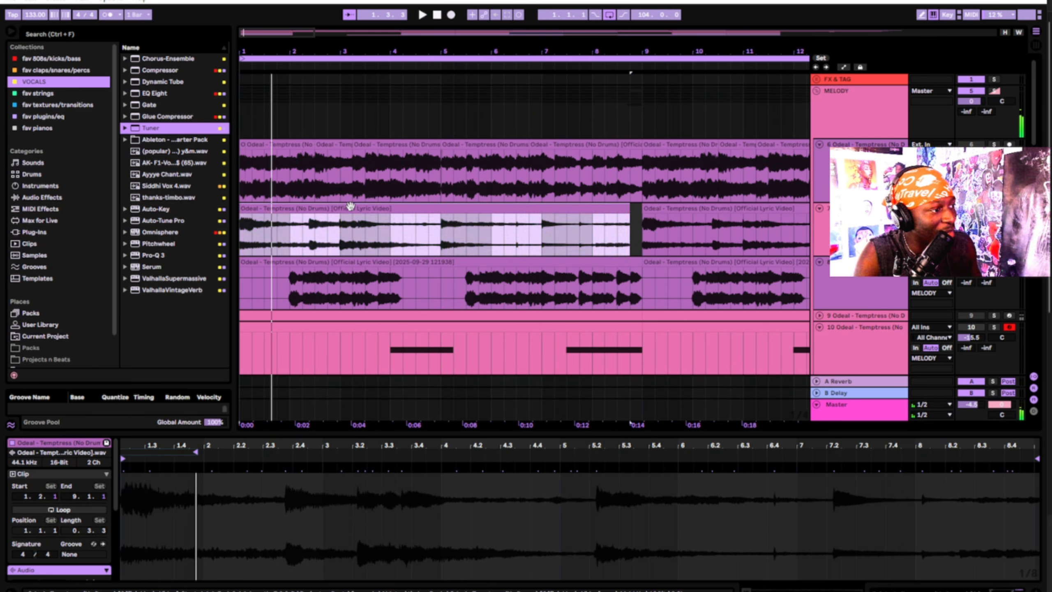
key(shift+Tab)
click(339, 470)
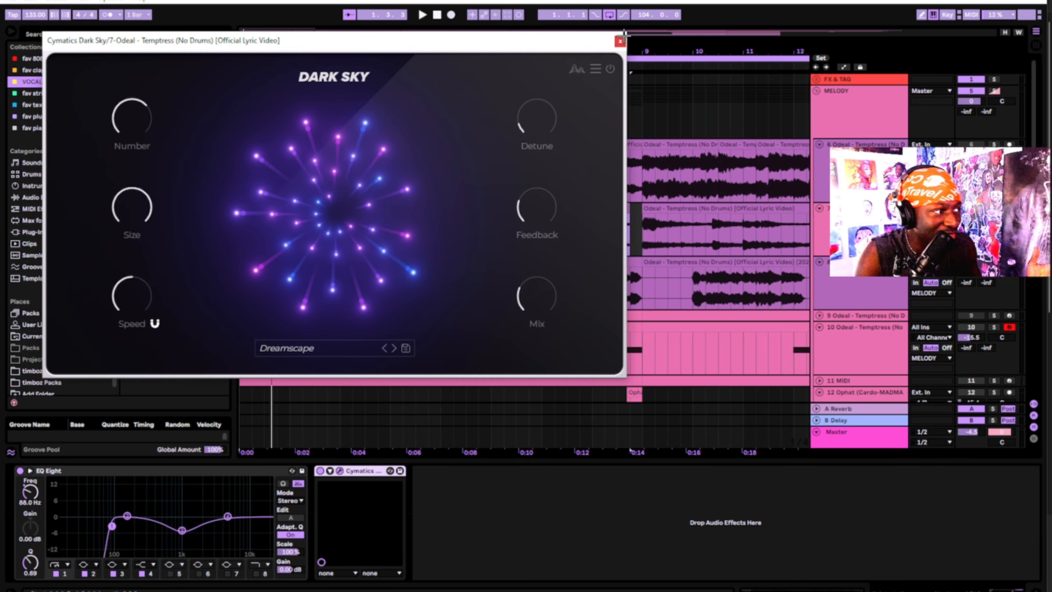
click(620, 41)
key(space)
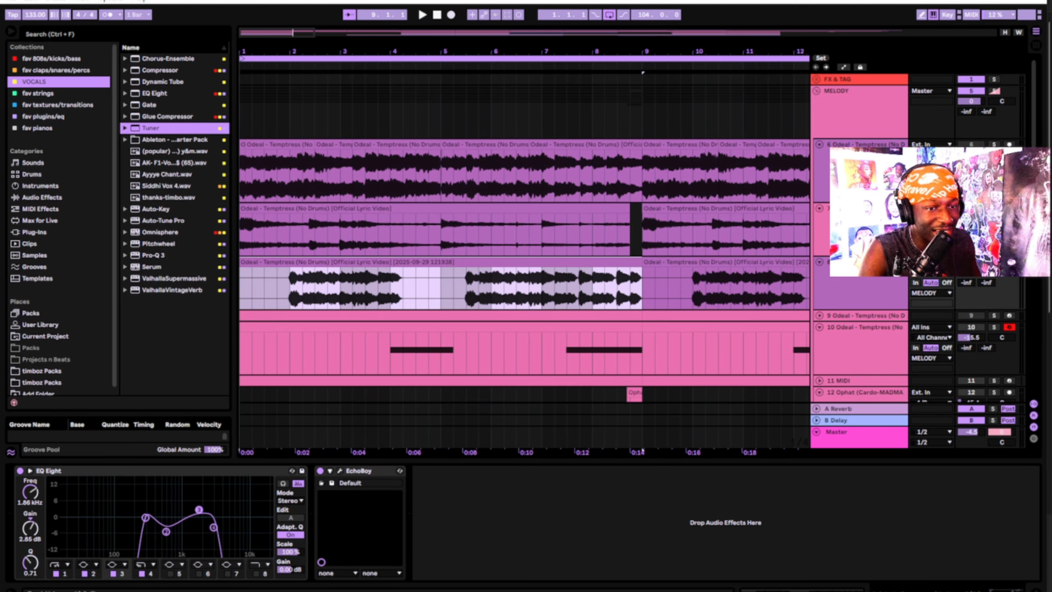
Set the play start near bar 1.4 in track 8's chopped clip and play from there
click(969, 272)
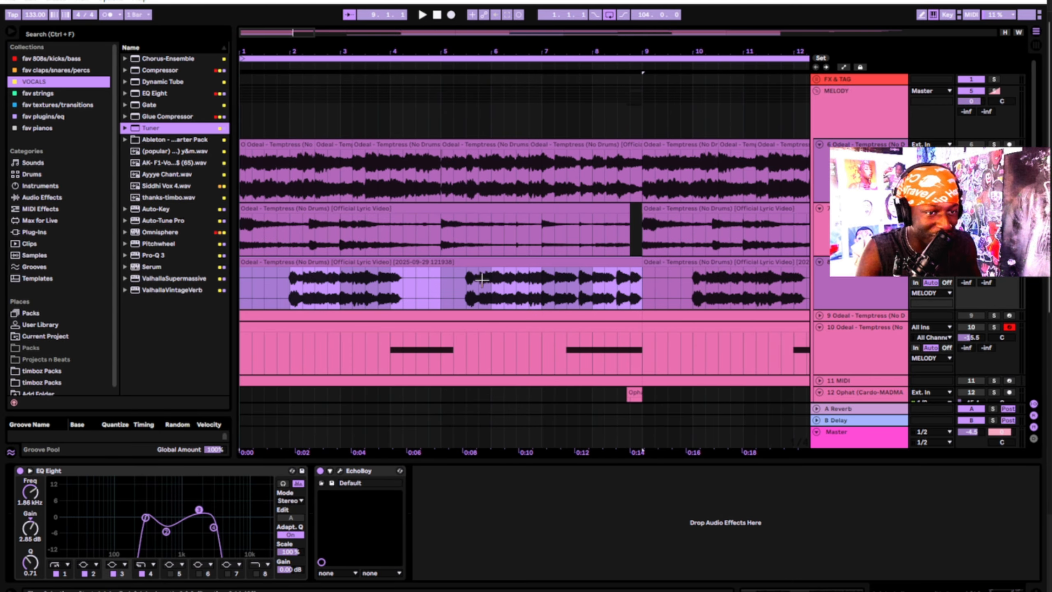
click(275, 278)
click(276, 280)
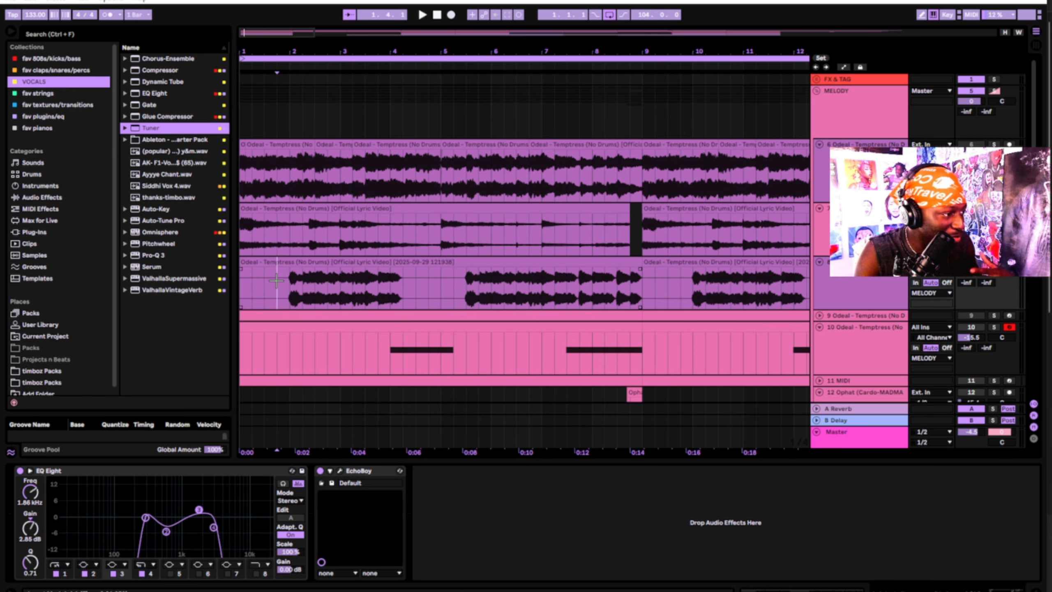
key(space)
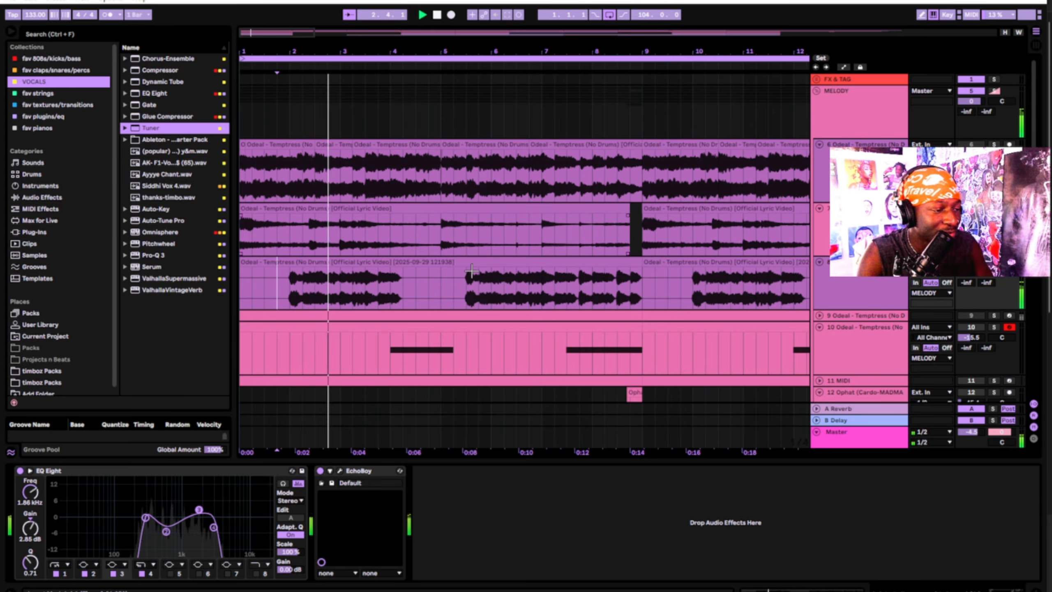
scroll(525, 280, down, 1)
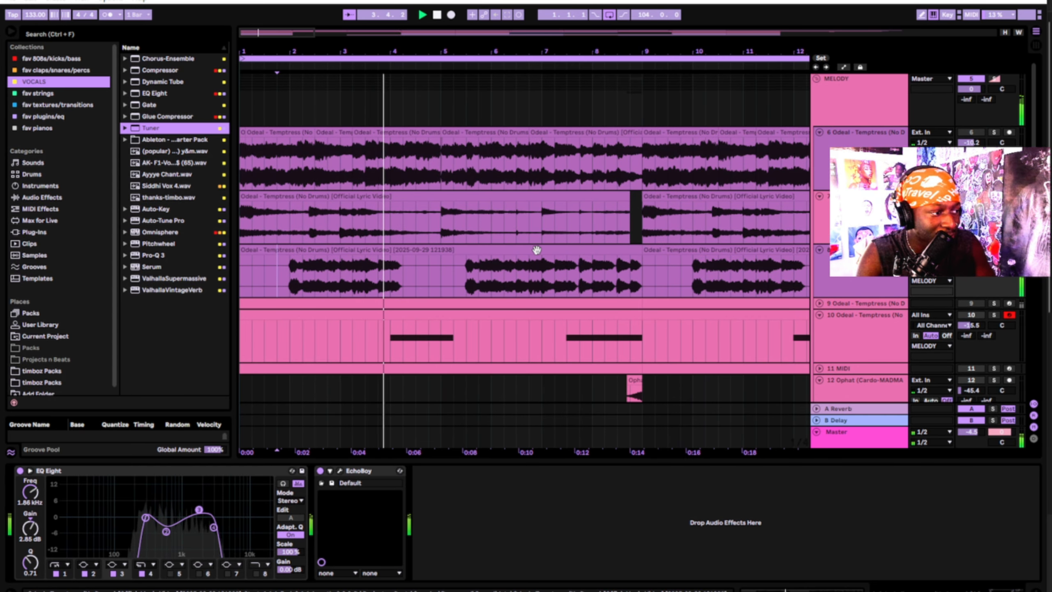
scroll(537, 251, down, 3)
click(826, 288)
key(space)
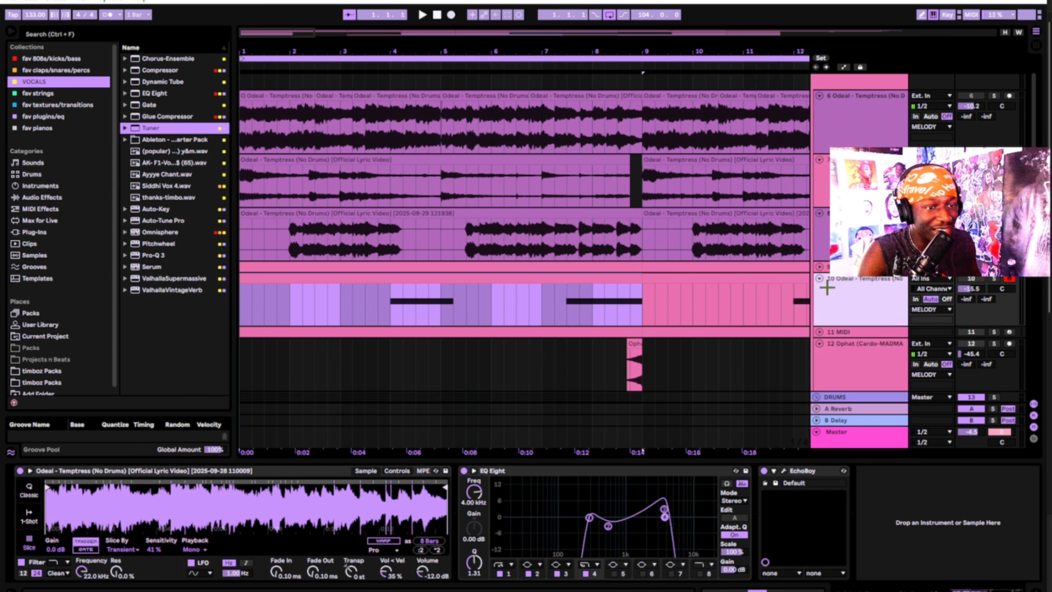
click(862, 245)
click(862, 307)
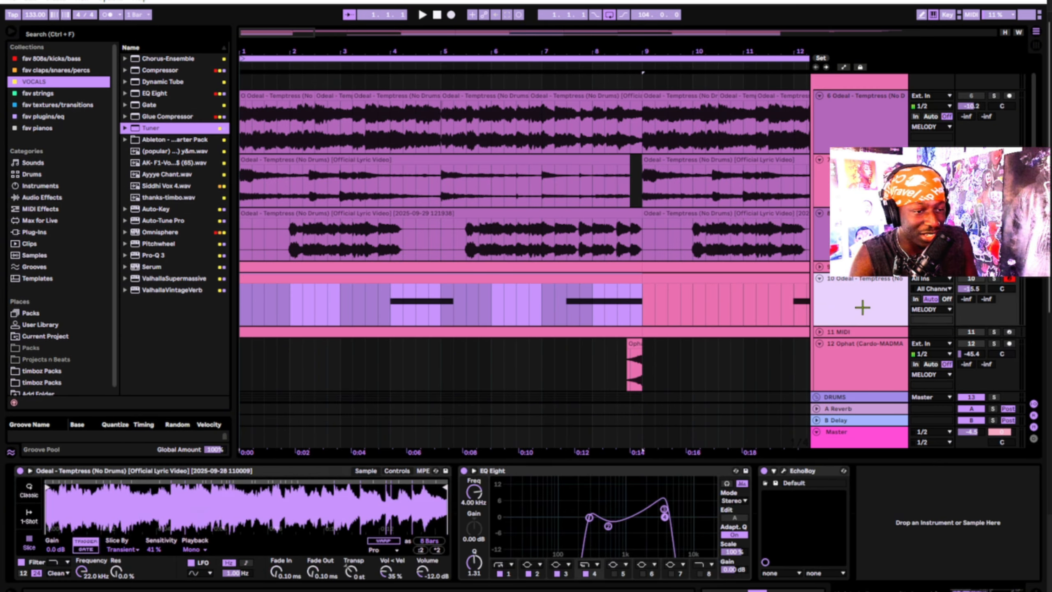
click(555, 103)
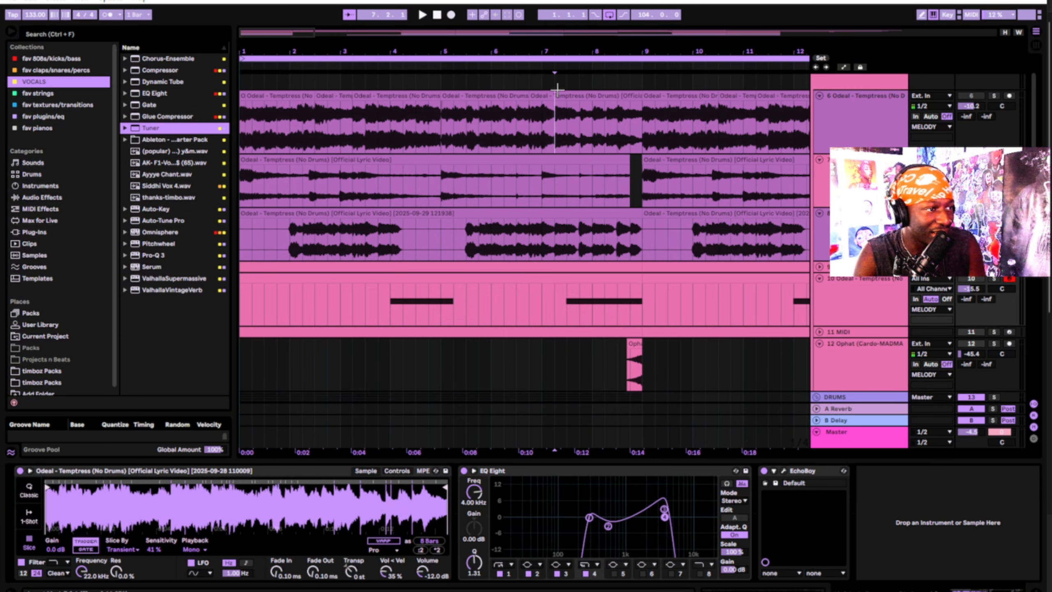
click(582, 98)
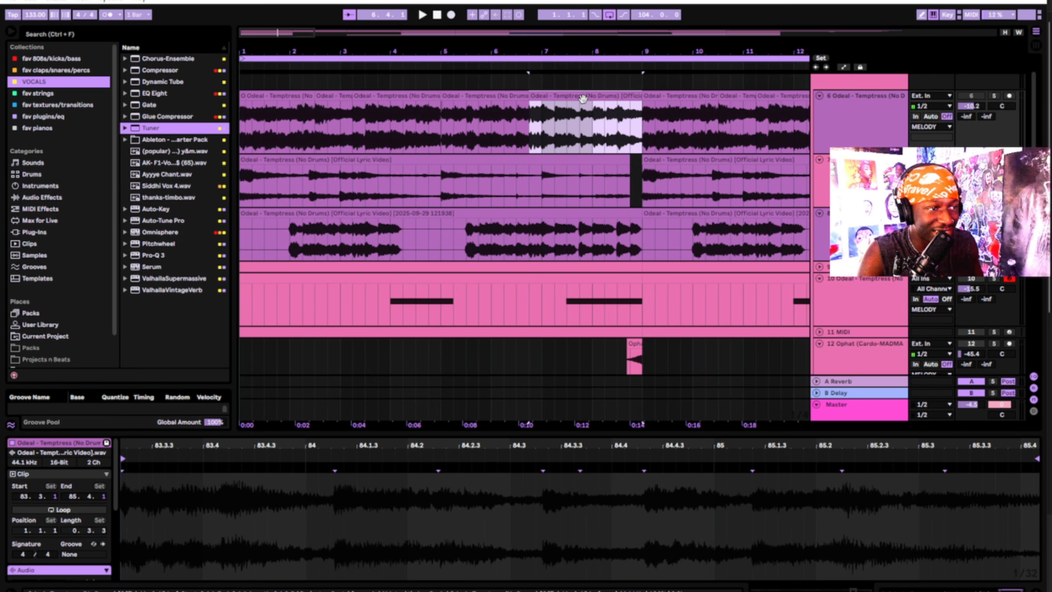
click(844, 300)
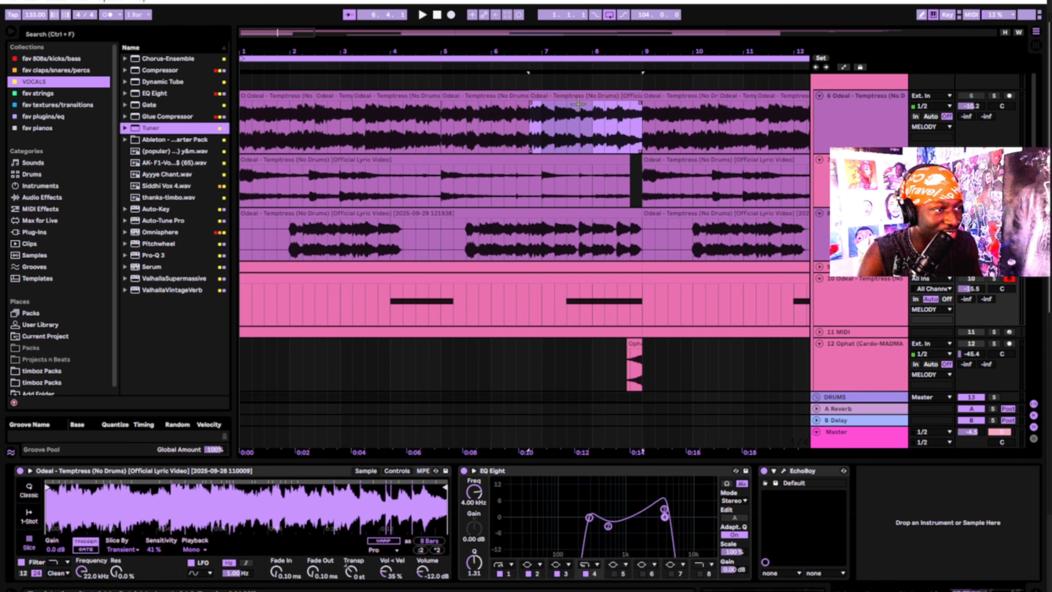
drag(579, 97, 894, 480)
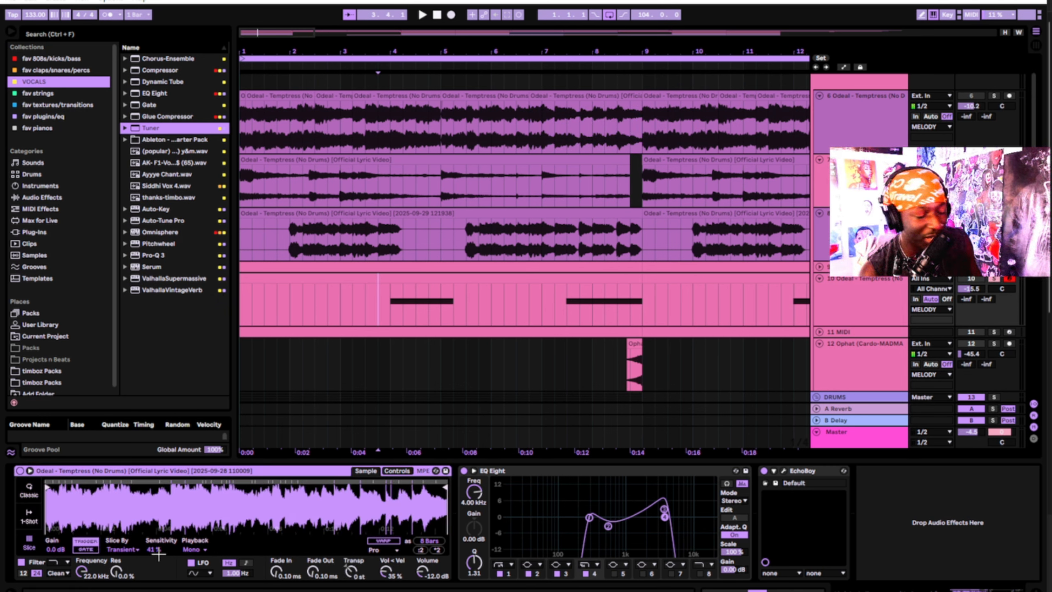
drag(160, 549, 160, 508)
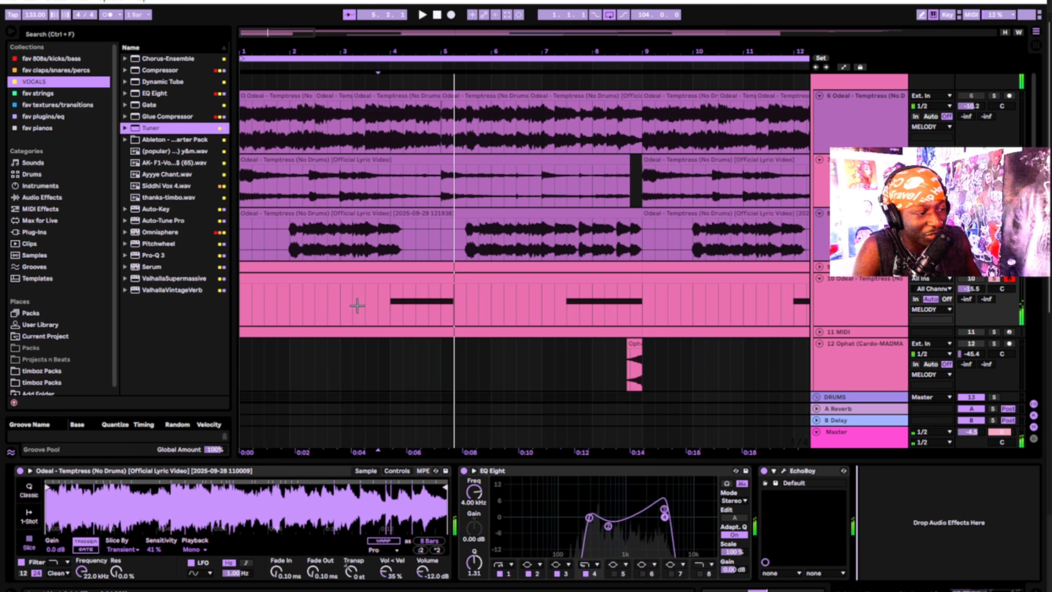
click(302, 283)
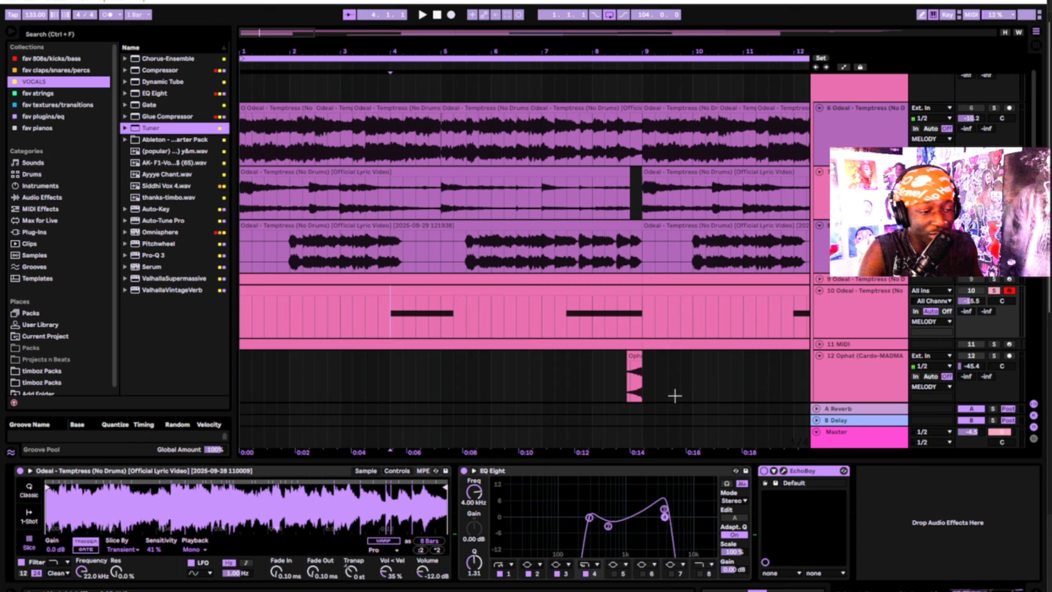
click(923, 492)
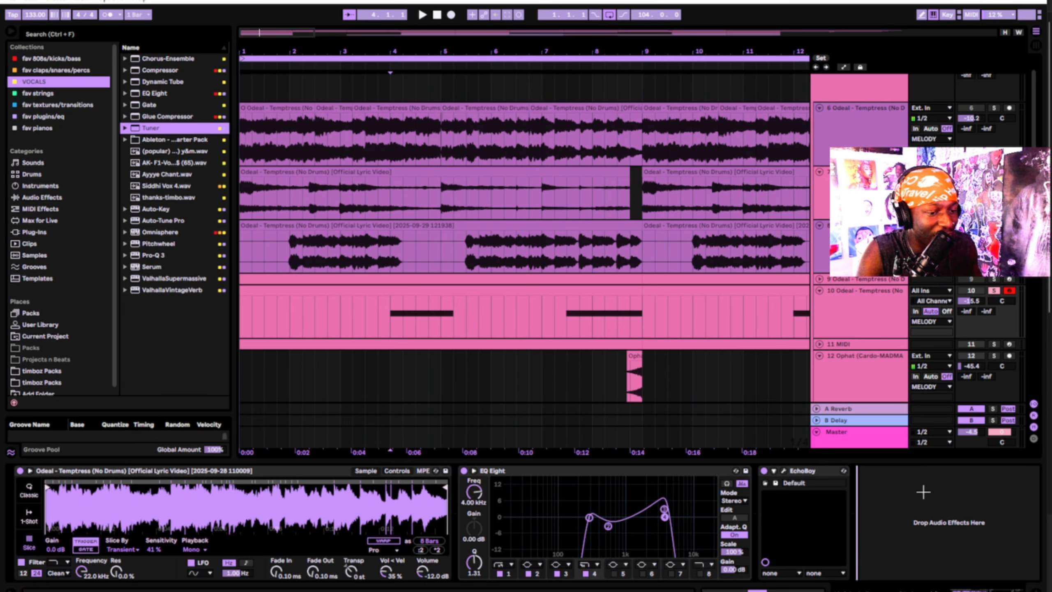
key(space)
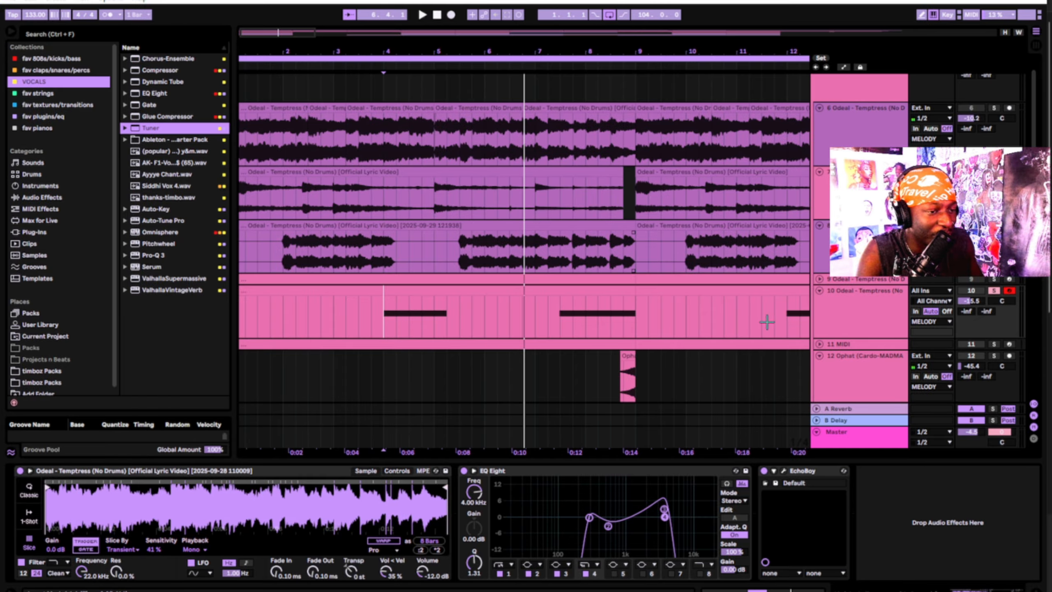
Browse the EchoBoy delay presets on track 10 without changing them
click(784, 470)
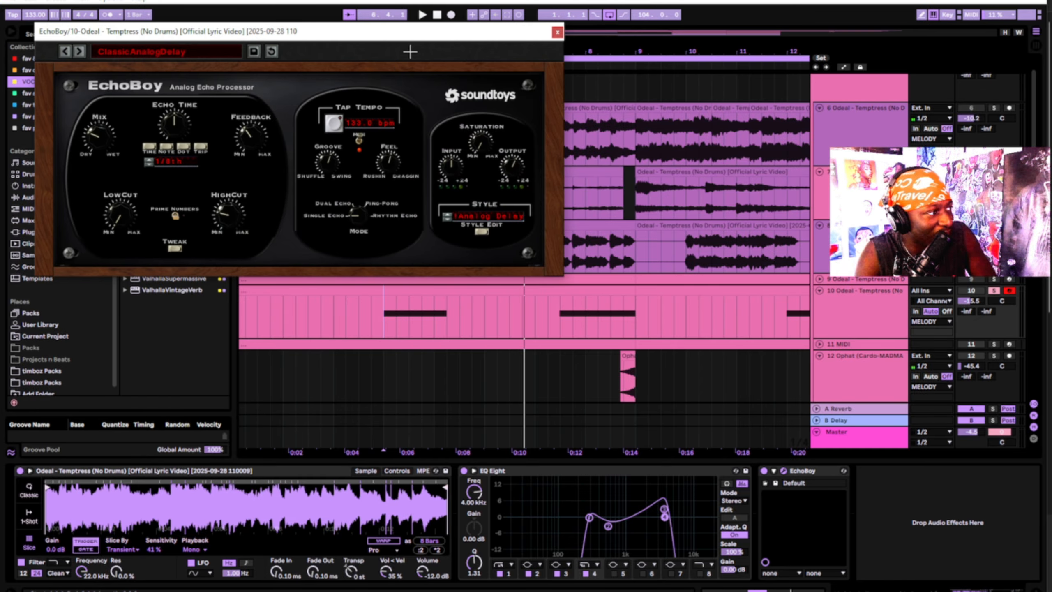
click(134, 50)
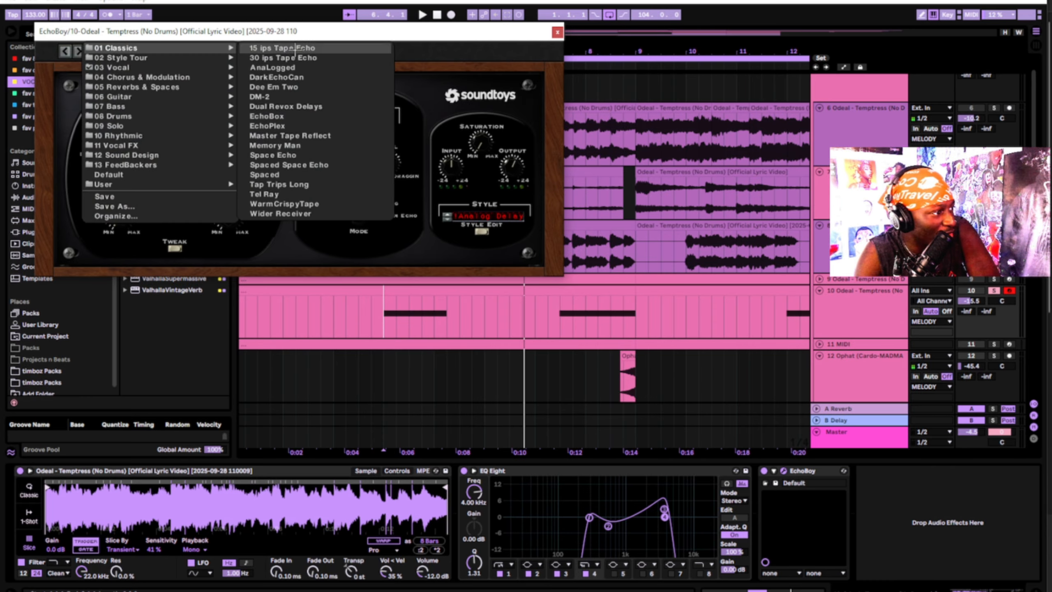
click(557, 32)
Search for REVERB, add Reverb after EchoBoy on track 10, then undo it
click(294, 292)
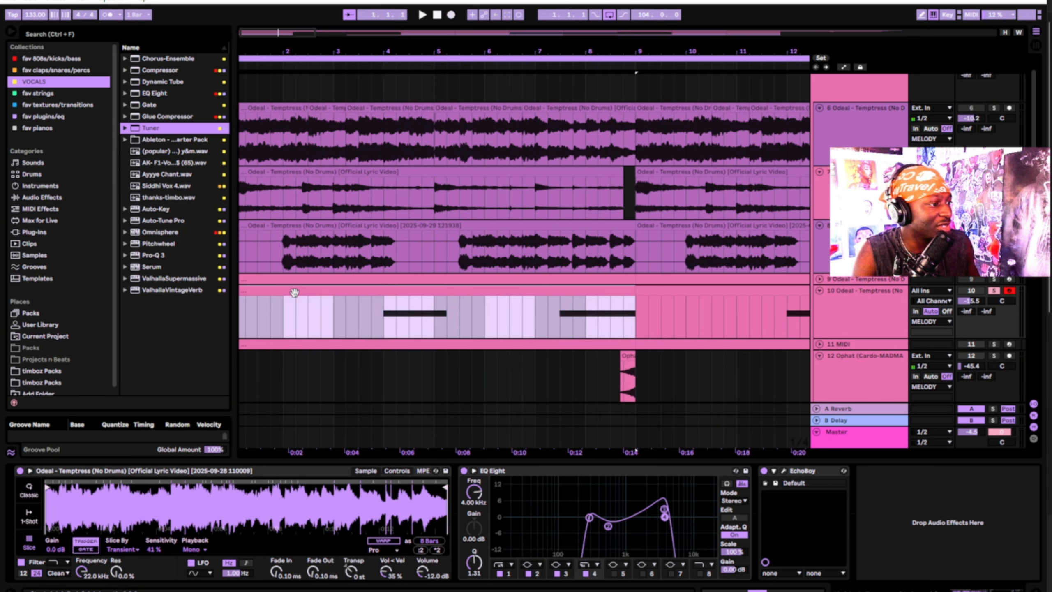
click(138, 36)
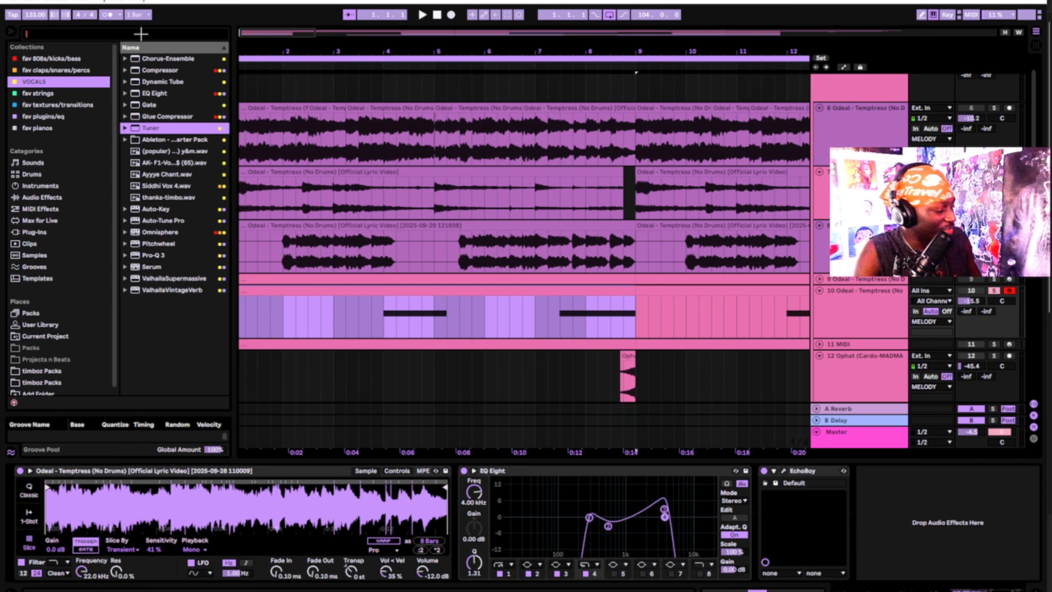
text(REVERB)
click(49, 291)
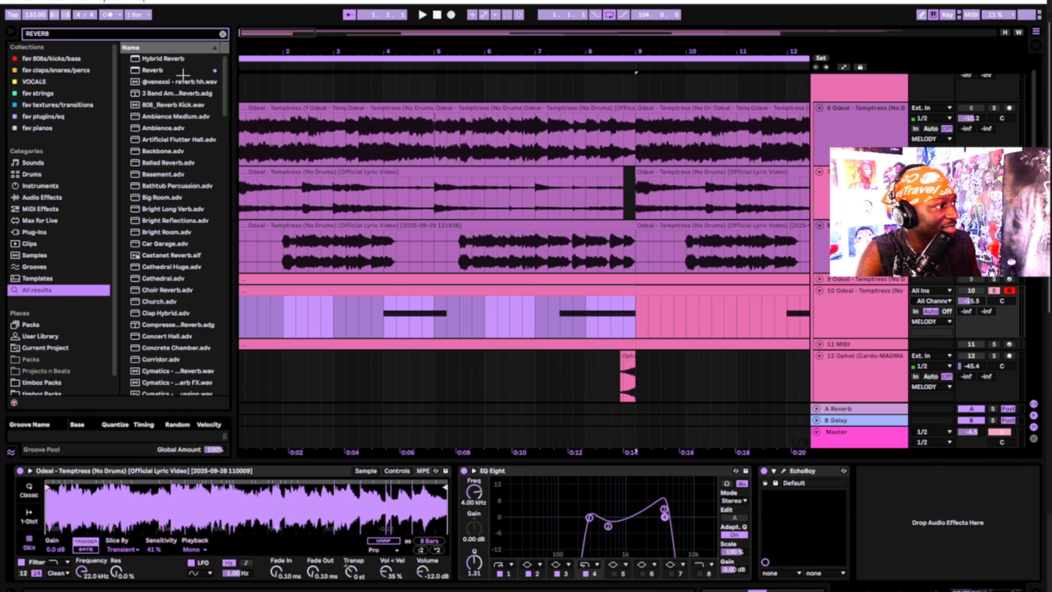
click(182, 71)
drag(915, 527, 916, 527)
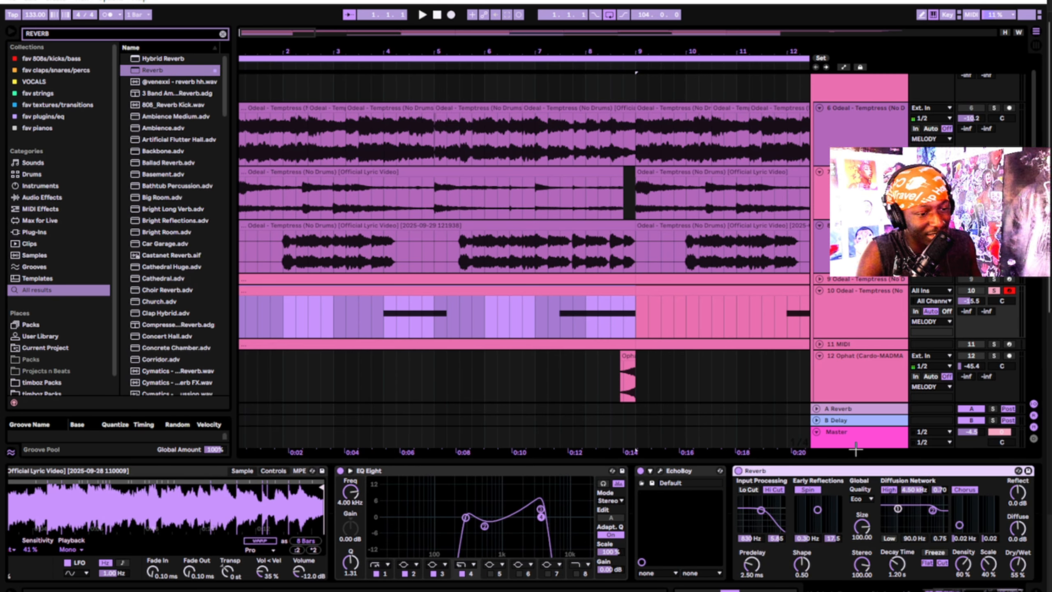
key(ctrl+z)
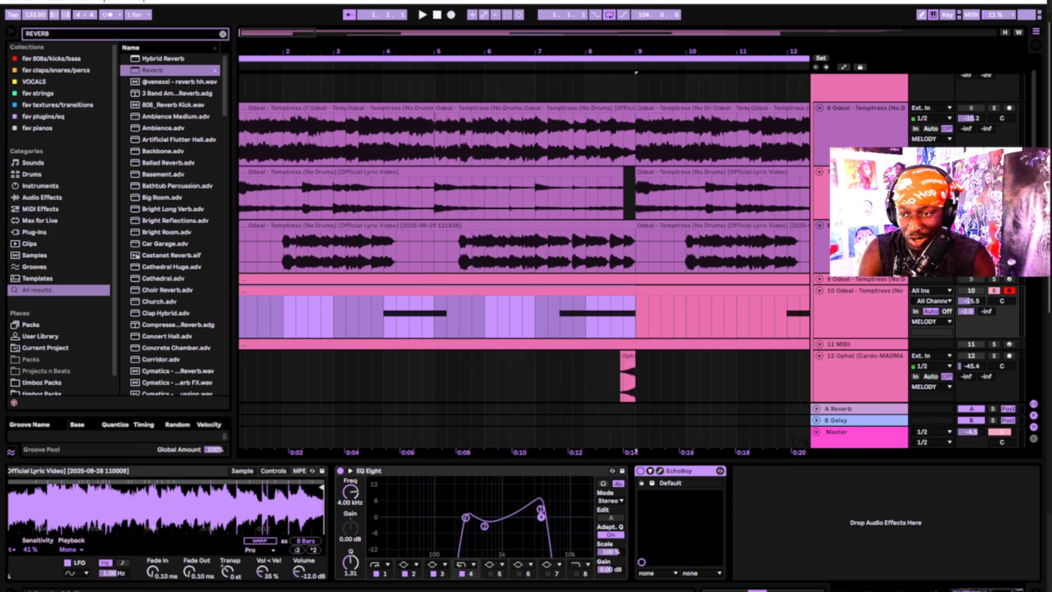
Reset track 10's reverb send to default and show track 7's first-clip effects
right_click(964, 314)
click(907, 367)
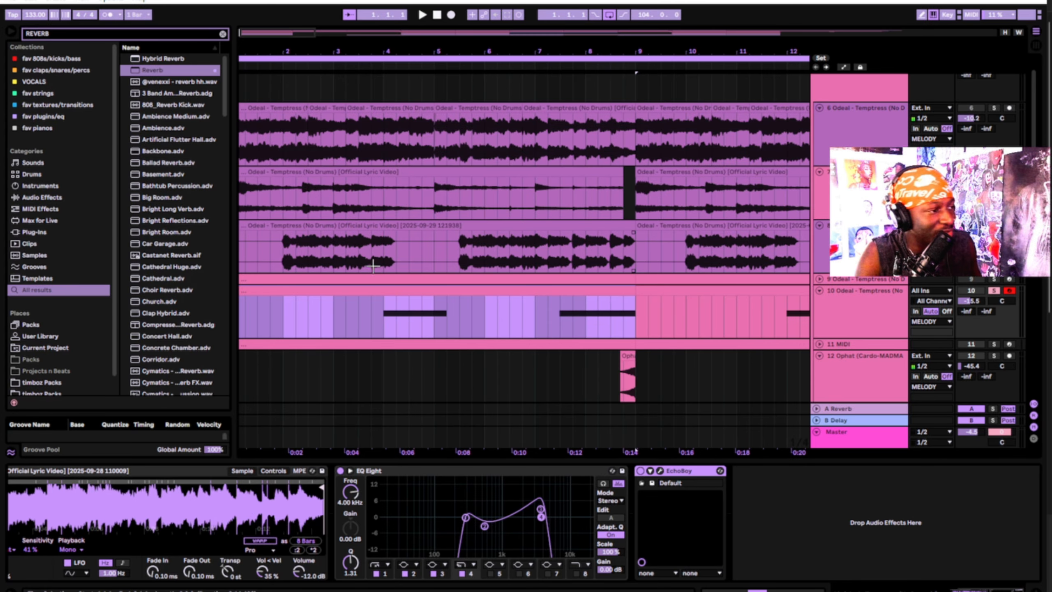
click(290, 169)
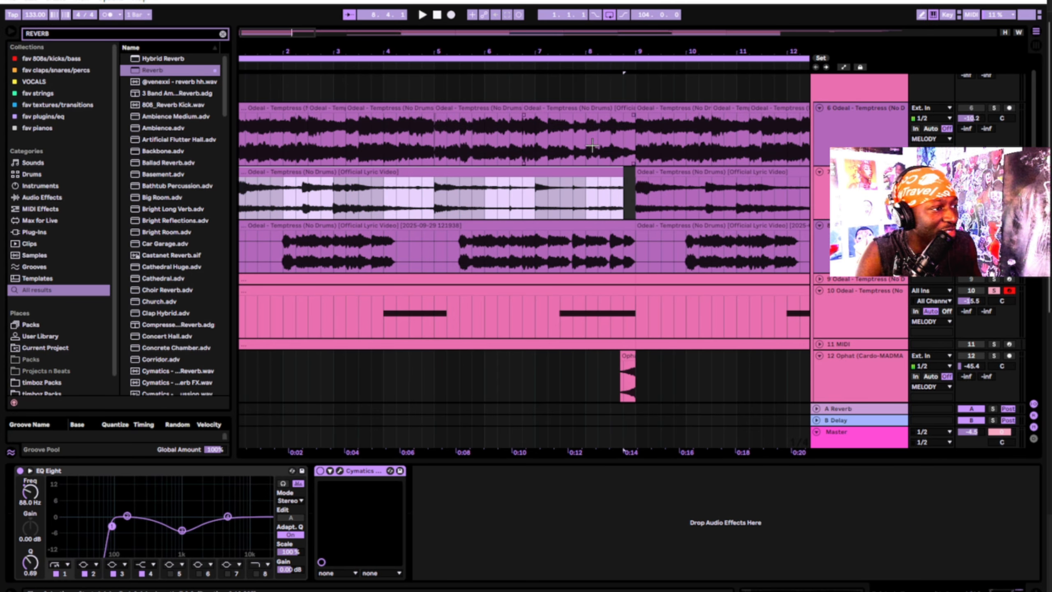
Play the arrangement from bar 1 while scrolling through the tracks, then stop
scroll(497, 234, up, 2)
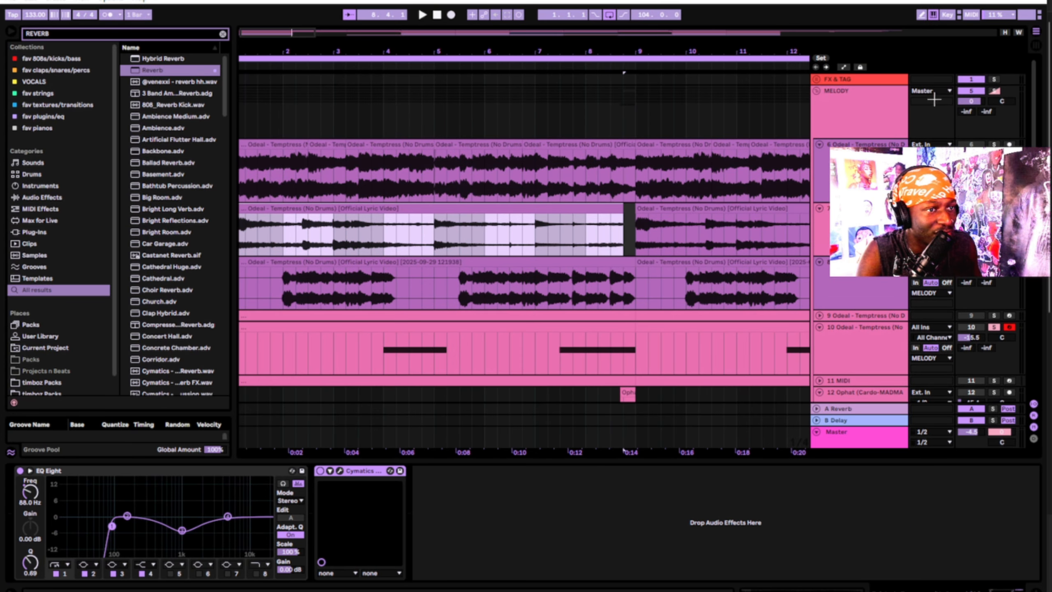
key(space)
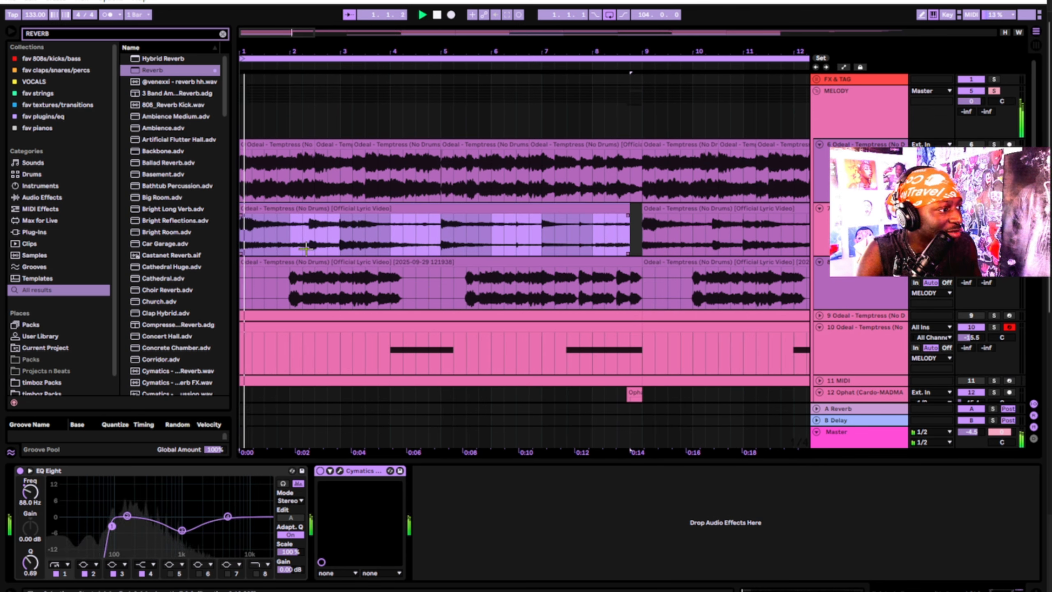
scroll(383, 286, down, 1)
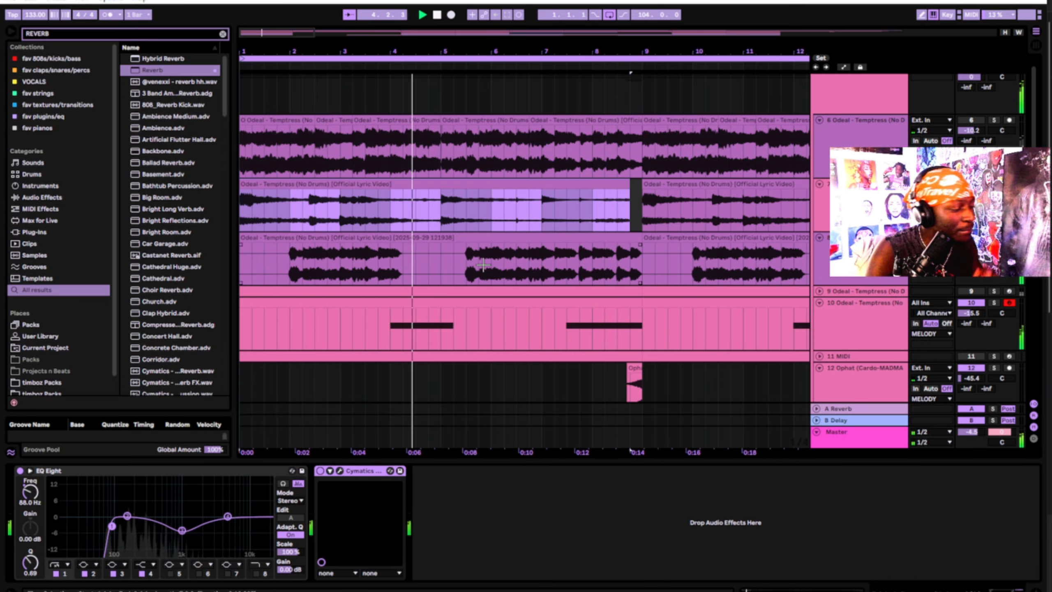
scroll(683, 190, down, 3)
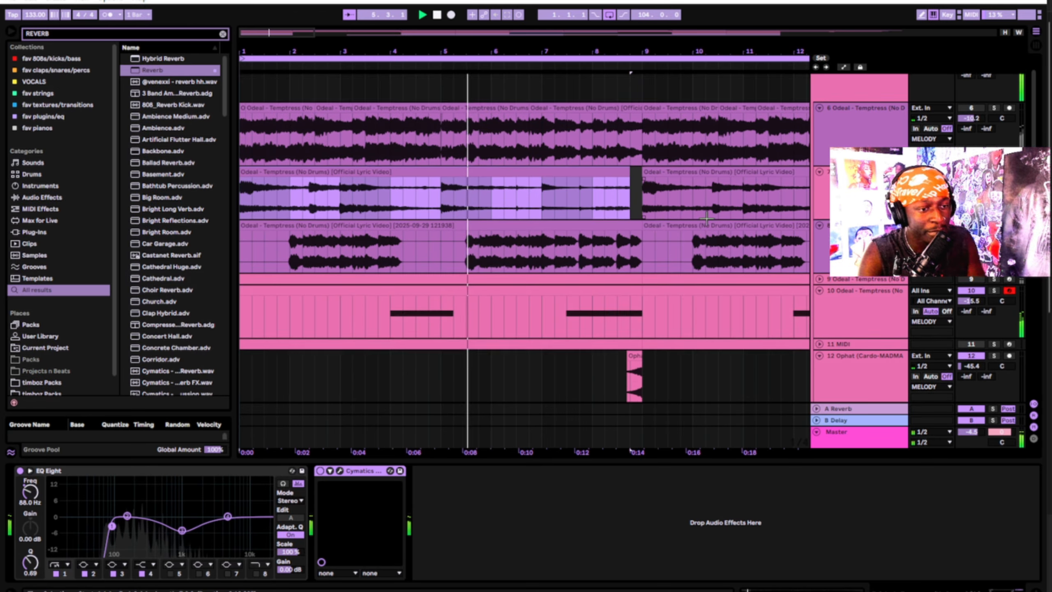
scroll(709, 233, down, 2)
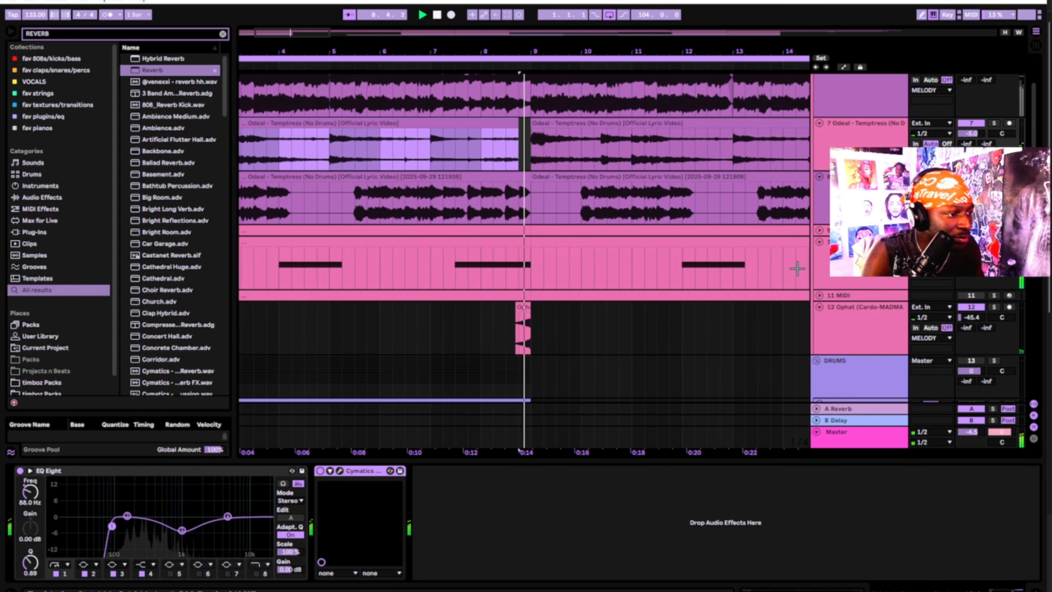
key(space)
Select the open-hat clip on track 12 to show its effects
click(489, 307)
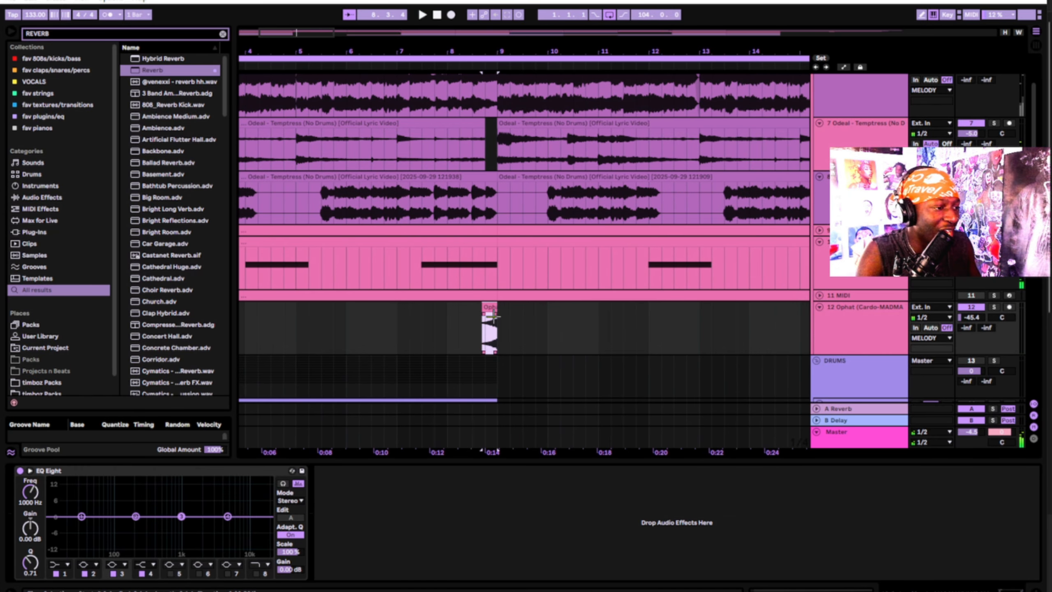
scroll(488, 307, up, 6)
scroll(554, 287, down, 8)
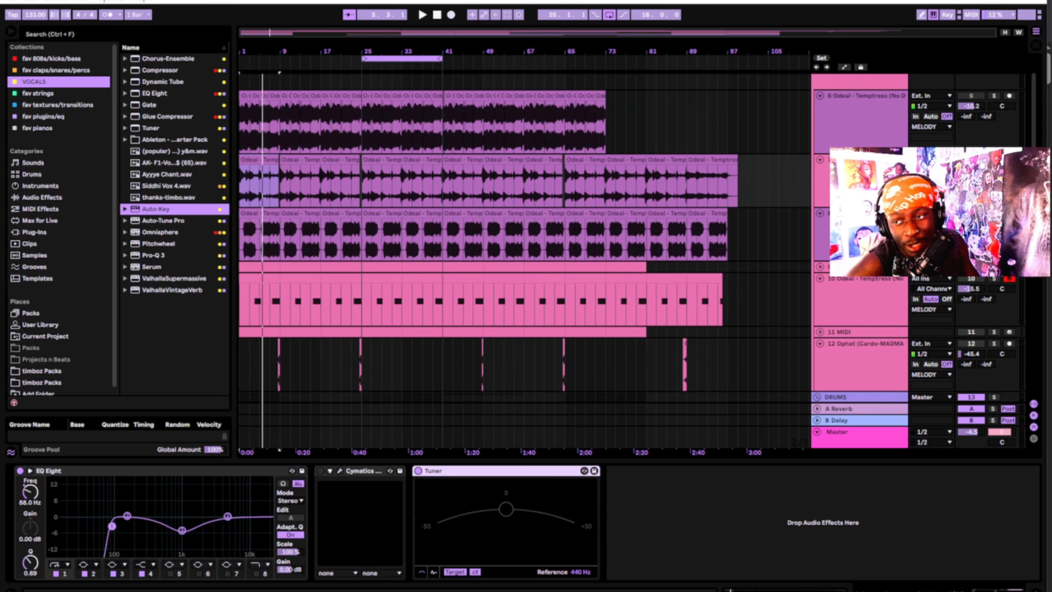
Load Auto-Key after track 7's Tuner, play so it detects D Minor, then add a second Auto-Key
click(703, 505)
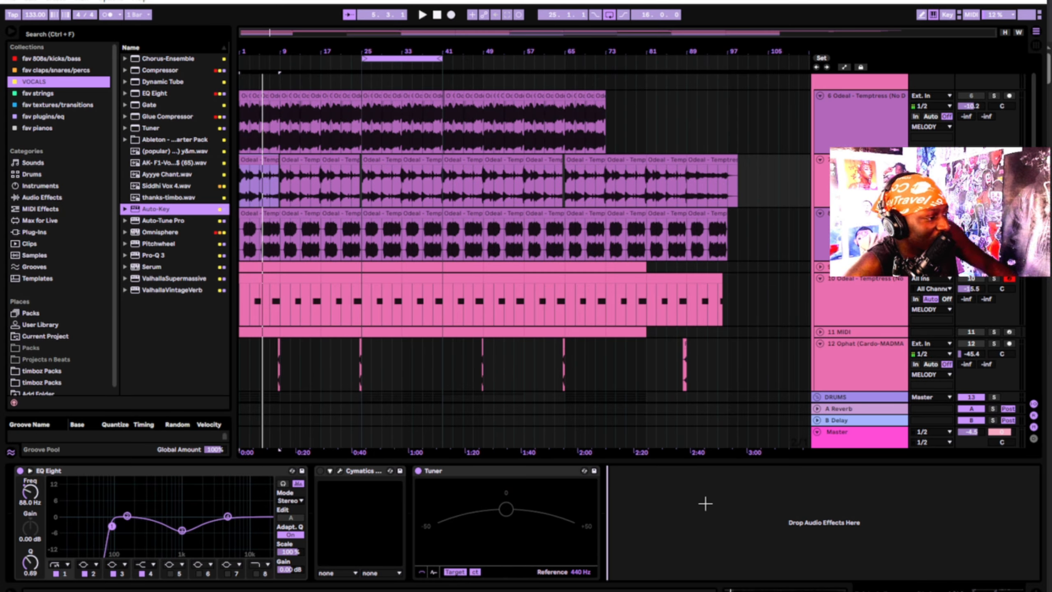
click(482, 467)
double_click(167, 209)
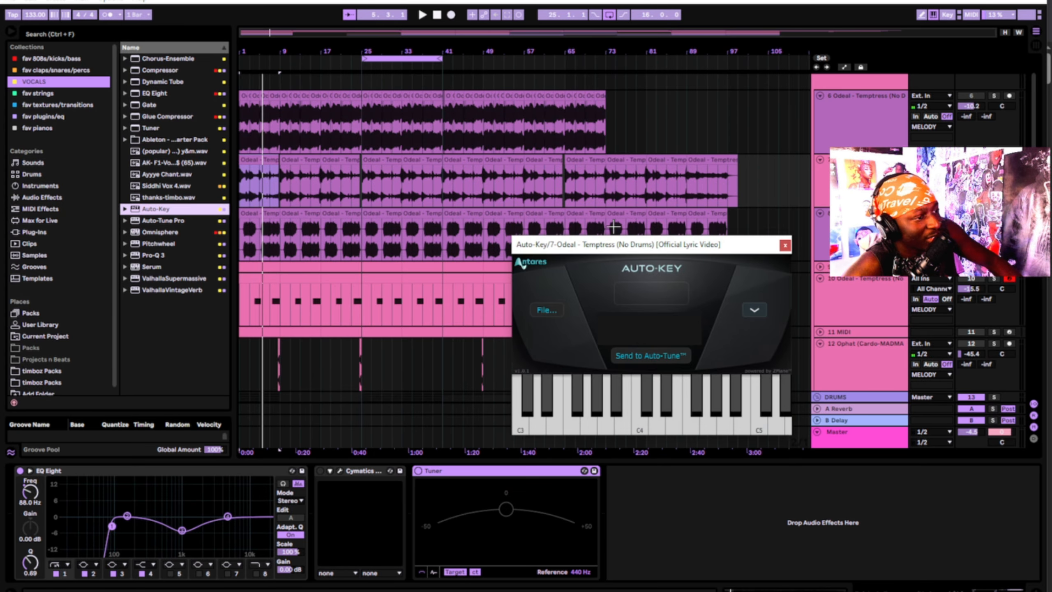
key(space)
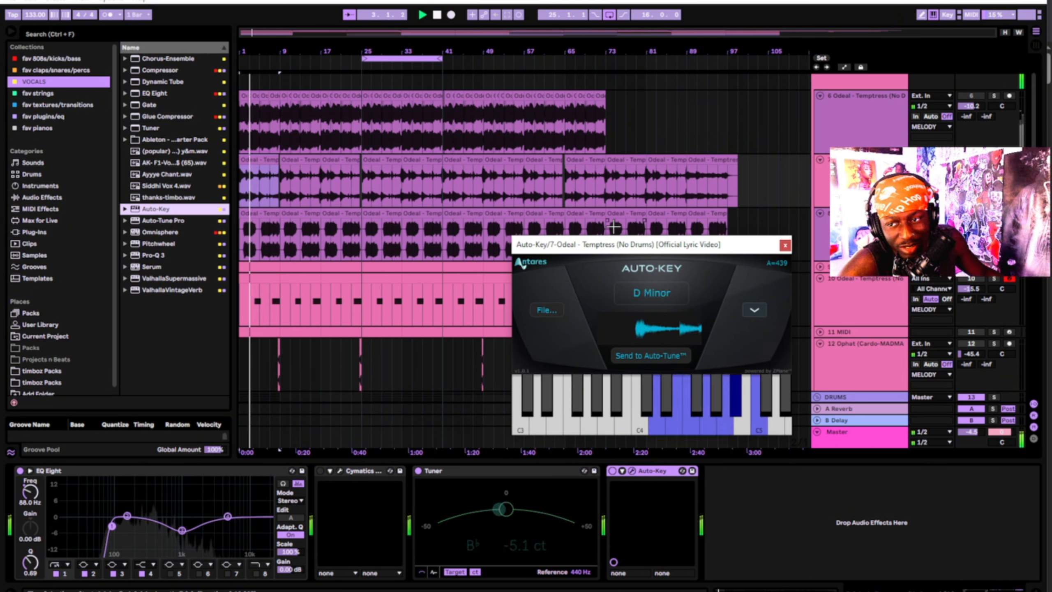
click(785, 244)
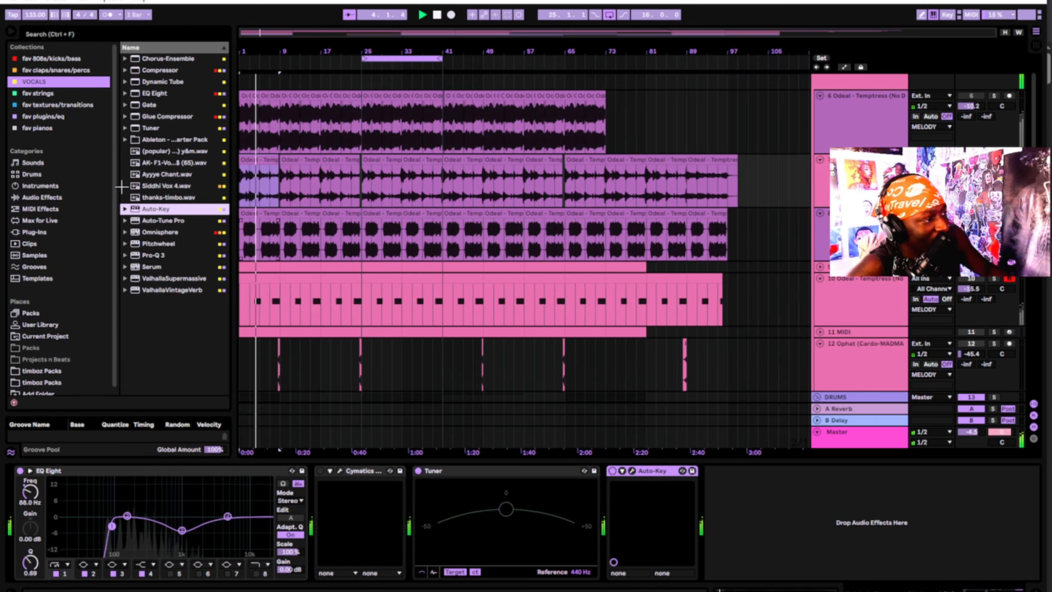
double_click(157, 207)
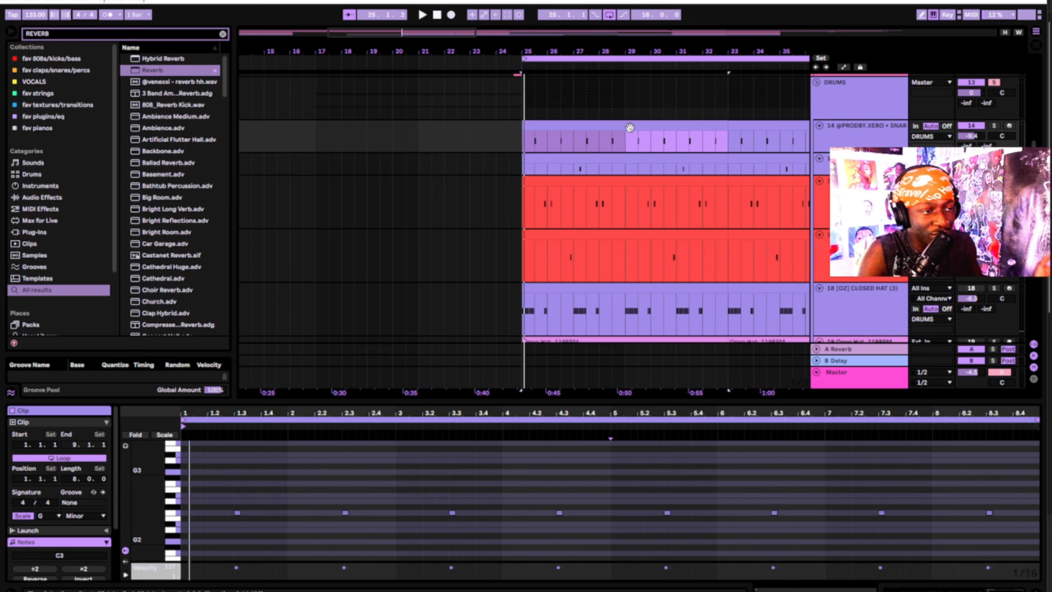
Select track 14's clip, clear the time selection and start drum-section playback from bar 25
click(544, 124)
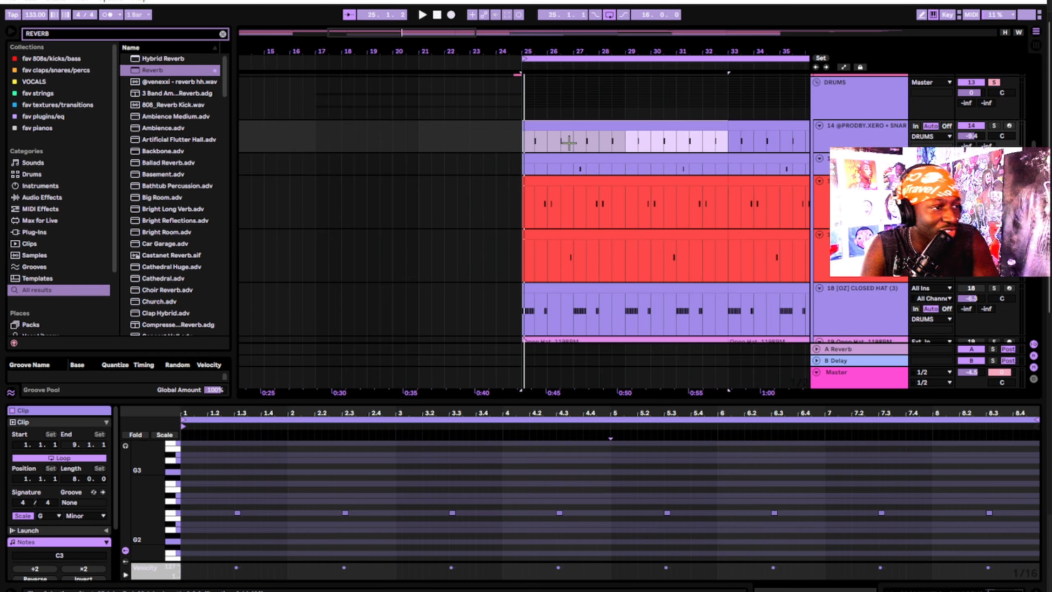
scroll(544, 285, down, 4)
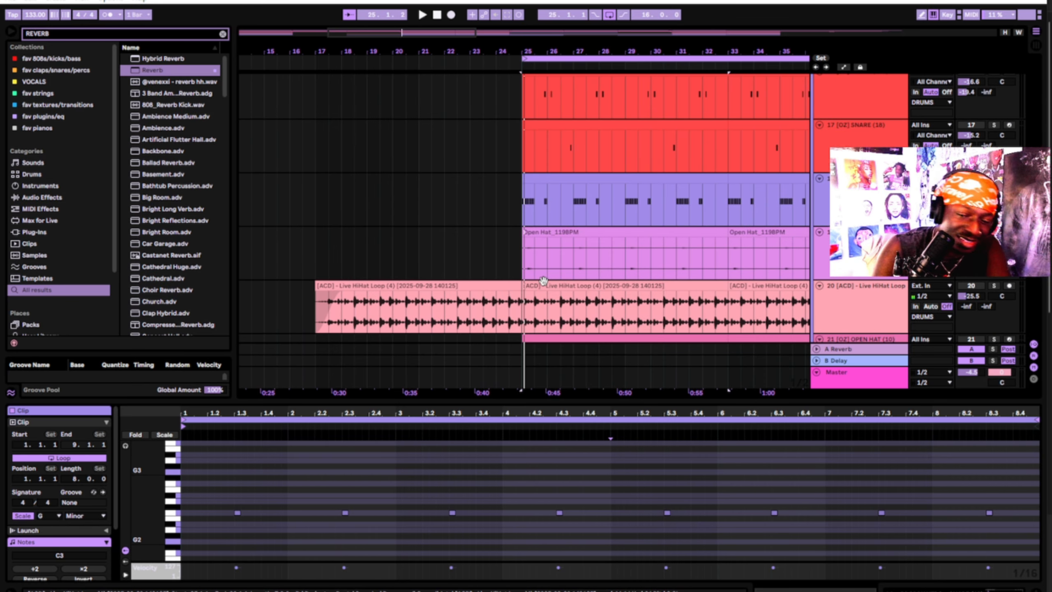
scroll(596, 237, up, 4)
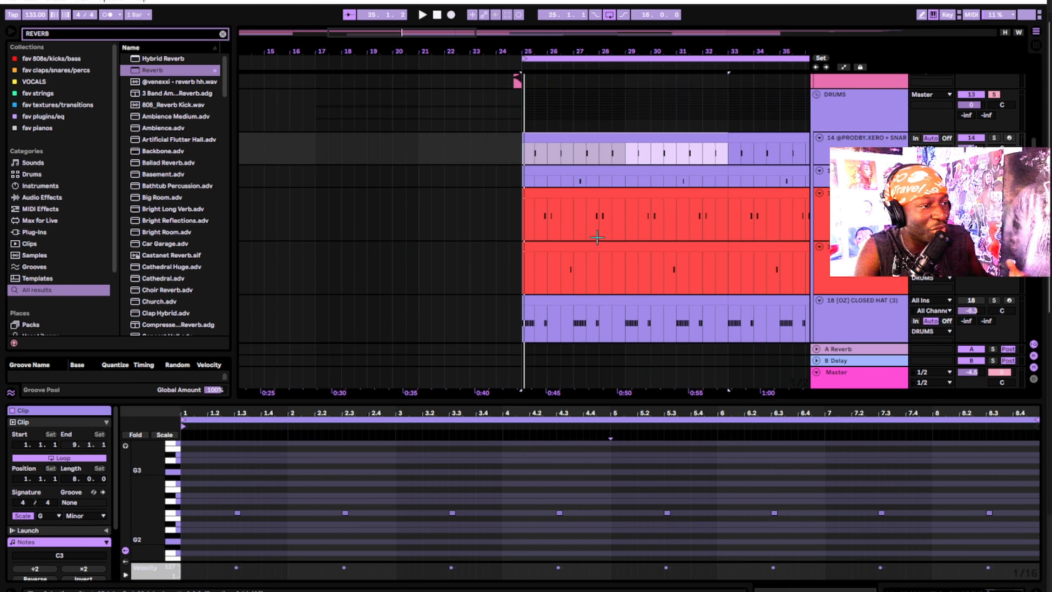
click(612, 174)
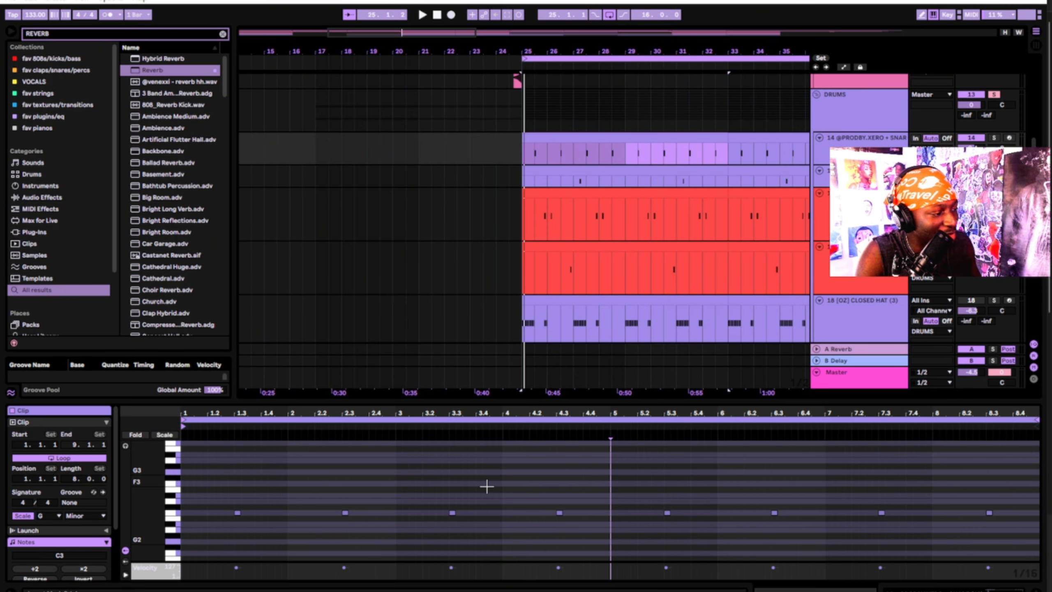
key(space)
View the note patterns of the percussion clip and the snare clips on track 17
click(606, 170)
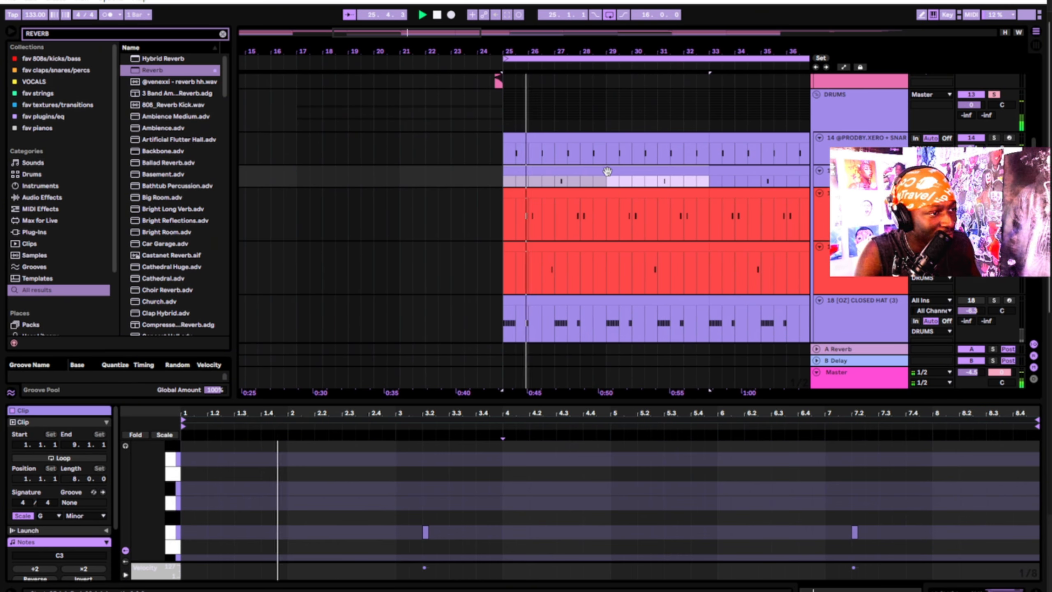
click(600, 195)
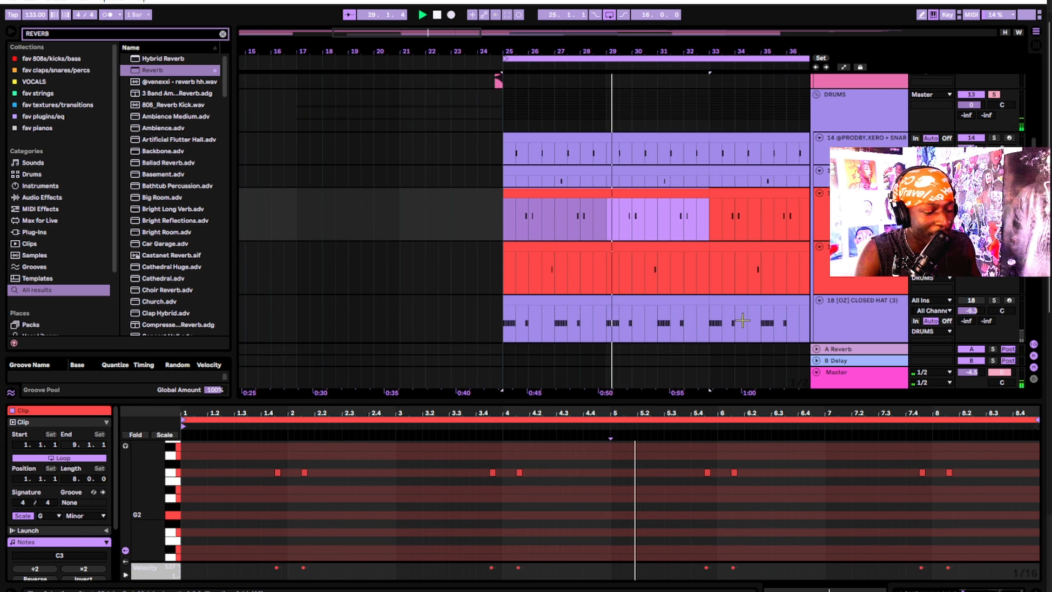
click(971, 257)
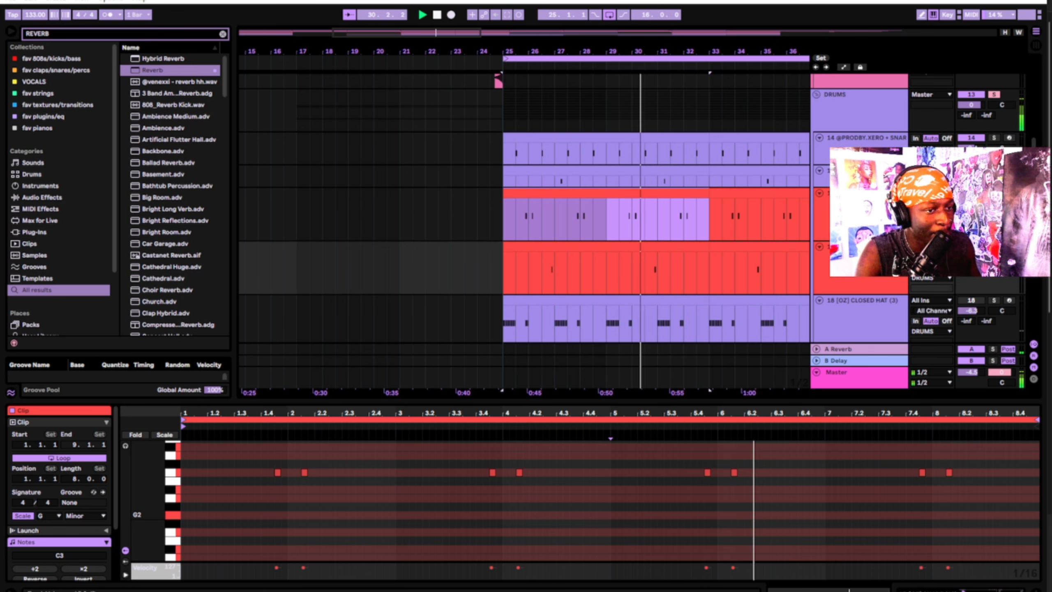
click(652, 245)
scroll(774, 249, down, 2)
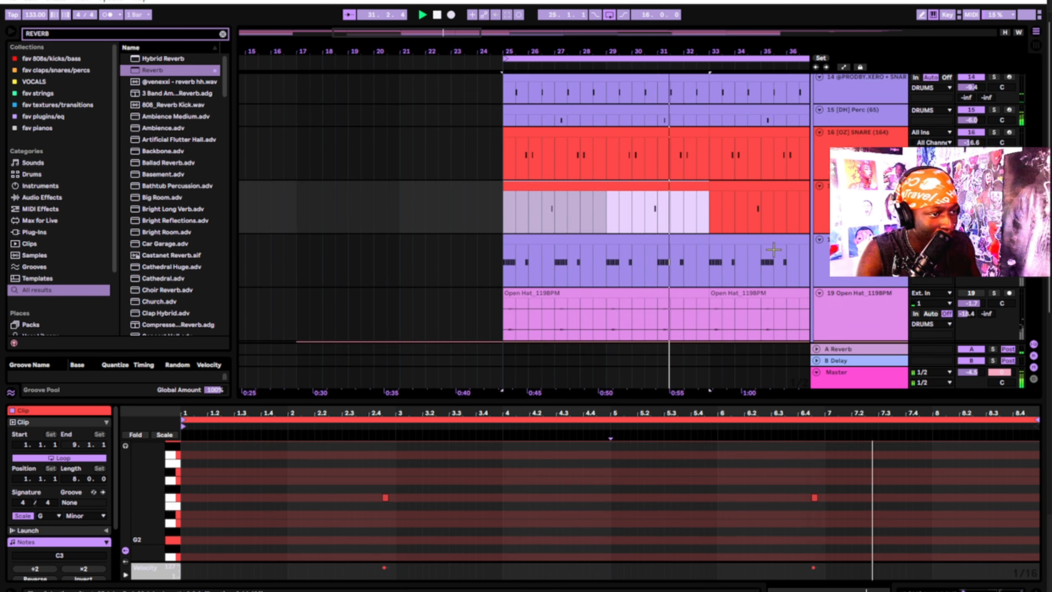
Inspect the closed-hat clips' notes at bars 25–33 and 33–41
click(760, 246)
click(698, 240)
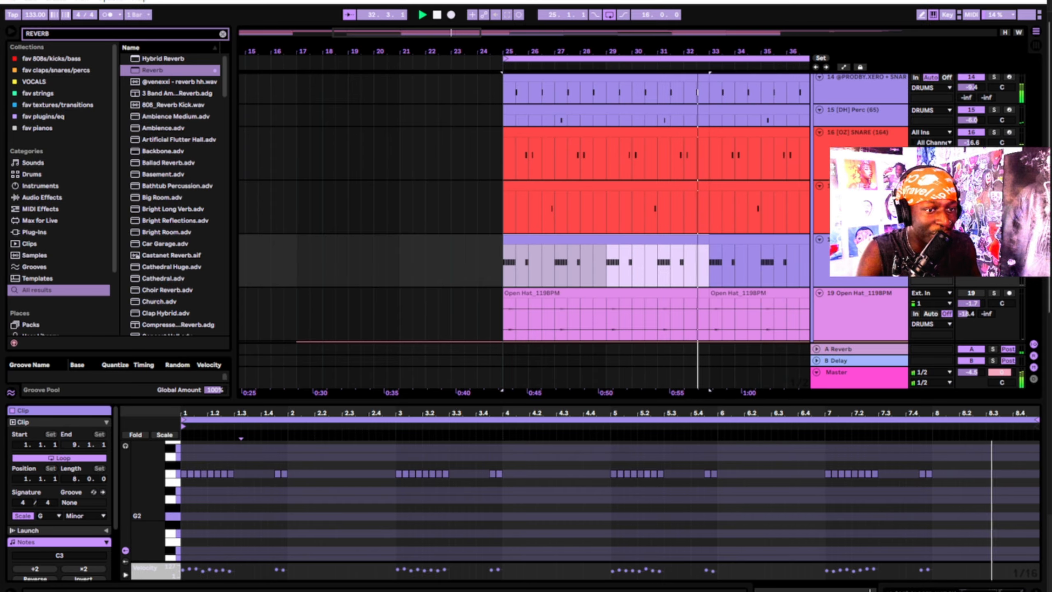
click(971, 249)
click(670, 240)
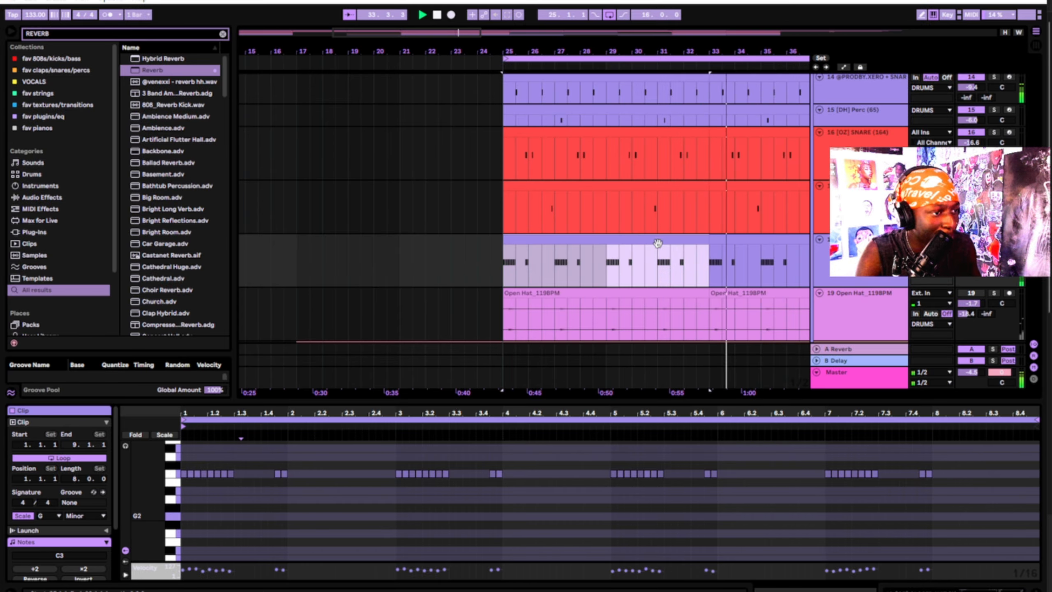
scroll(718, 188, right, 2)
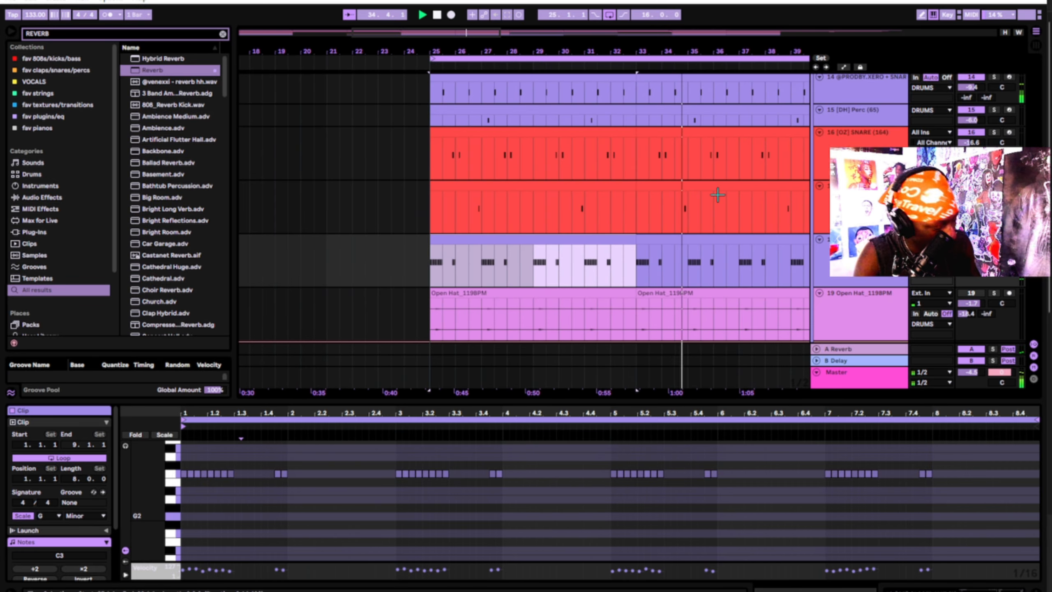
click(627, 239)
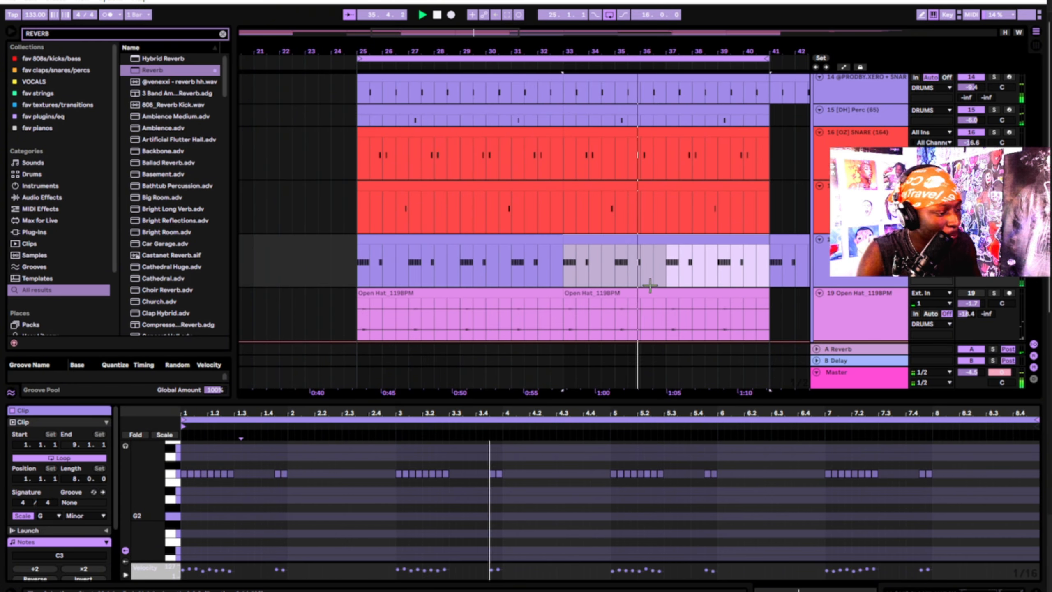
scroll(682, 263, down, 3)
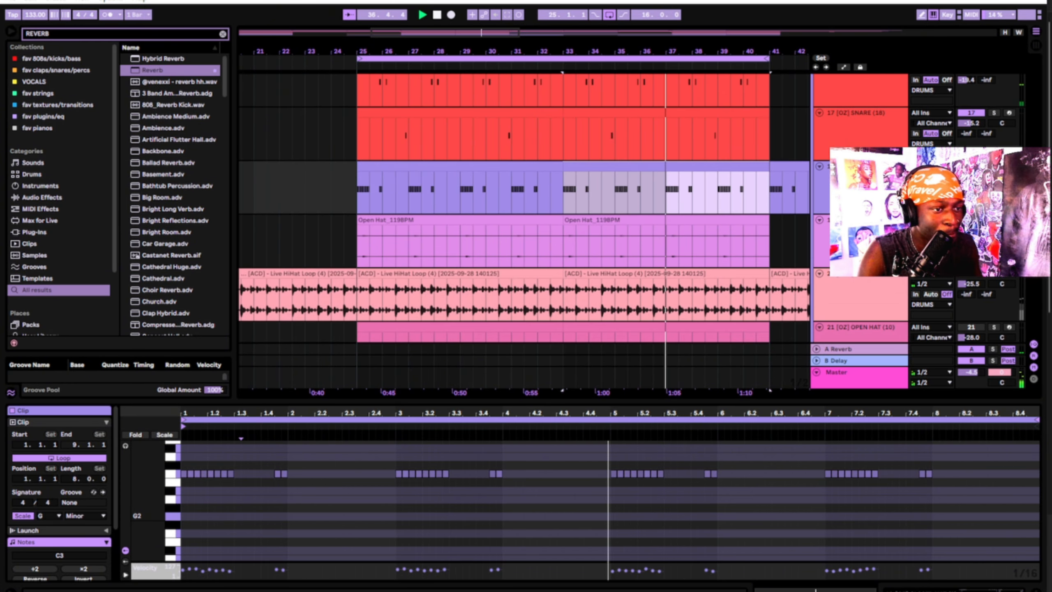
View the Live HiHat Loop waveform, then the Open Hat and pink MIDI clips' notes
click(472, 286)
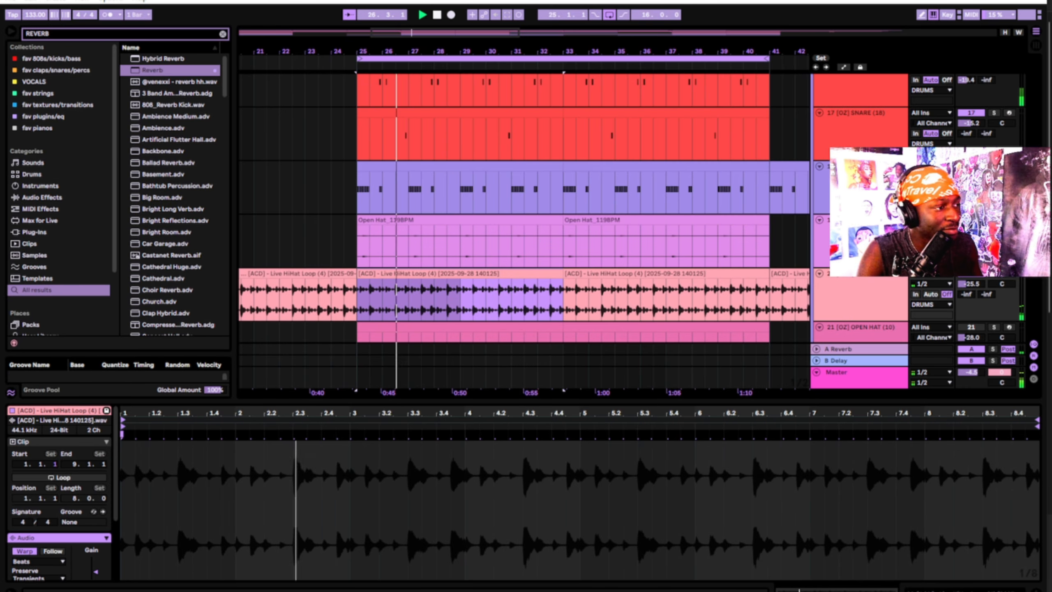
scroll(585, 254, down, 2)
click(472, 159)
scroll(471, 158, down, 1)
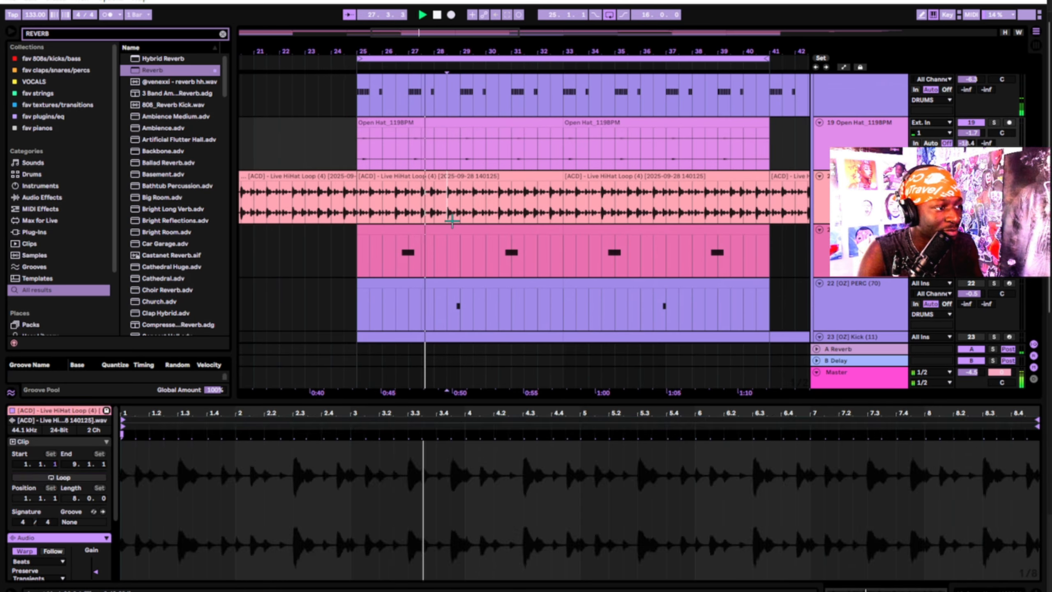
click(451, 248)
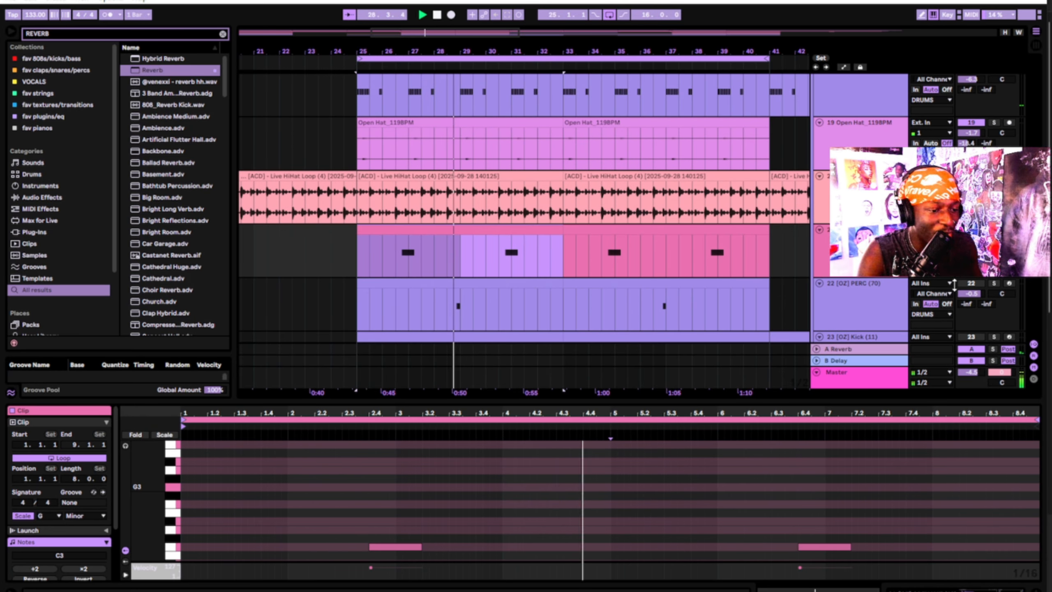
scroll(582, 239, down, 1)
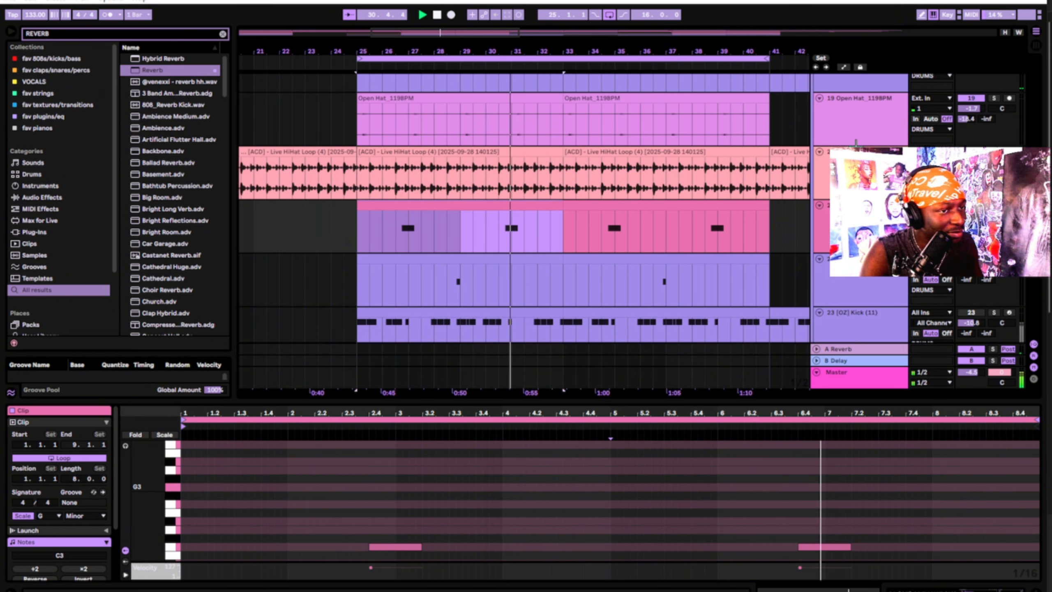
scroll(516, 109, down, 1)
scroll(460, 235, down, 1)
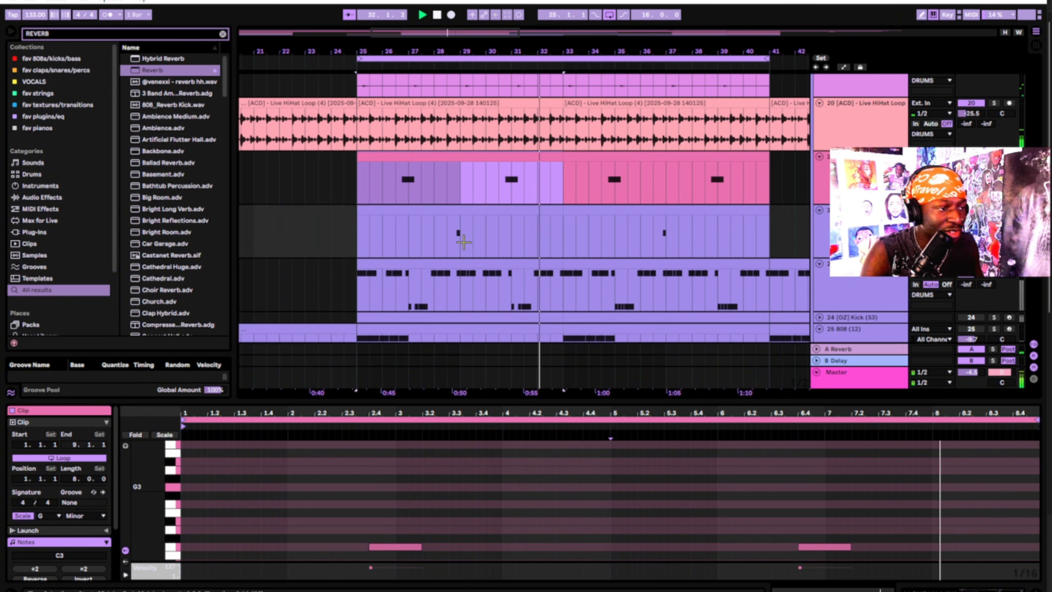
Inspect the perc clip's sections and C3 note, and the kick clip's notes for bars 33–41
click(541, 233)
click(678, 211)
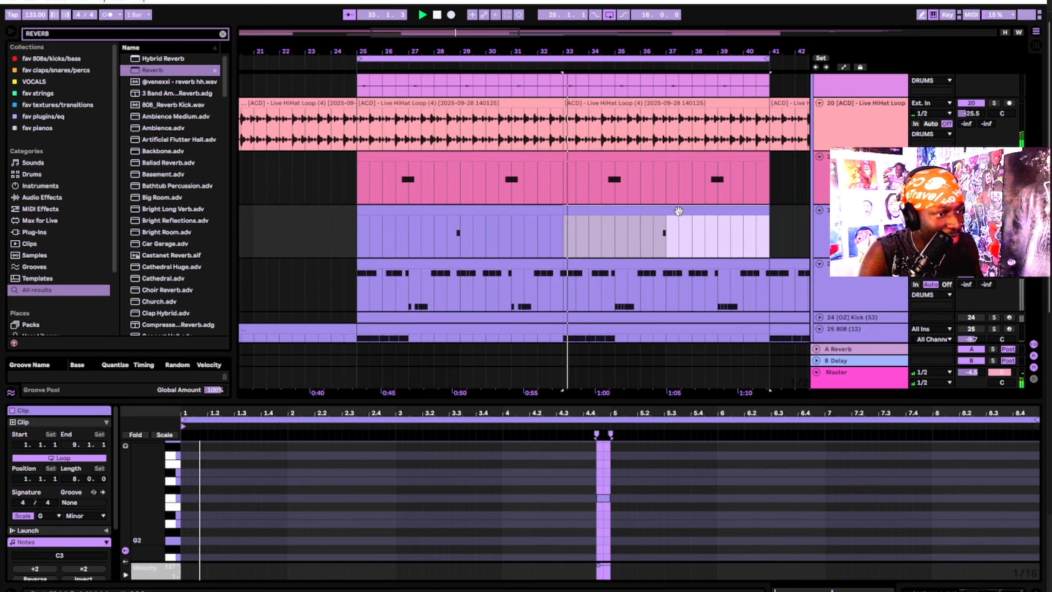
click(589, 478)
drag(605, 473, 614, 465)
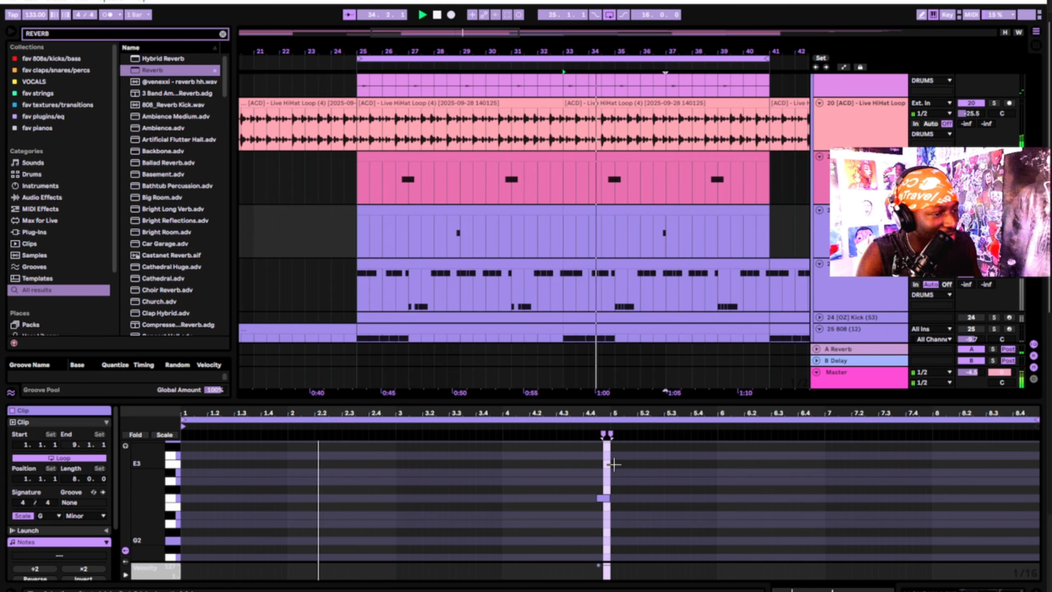
click(630, 262)
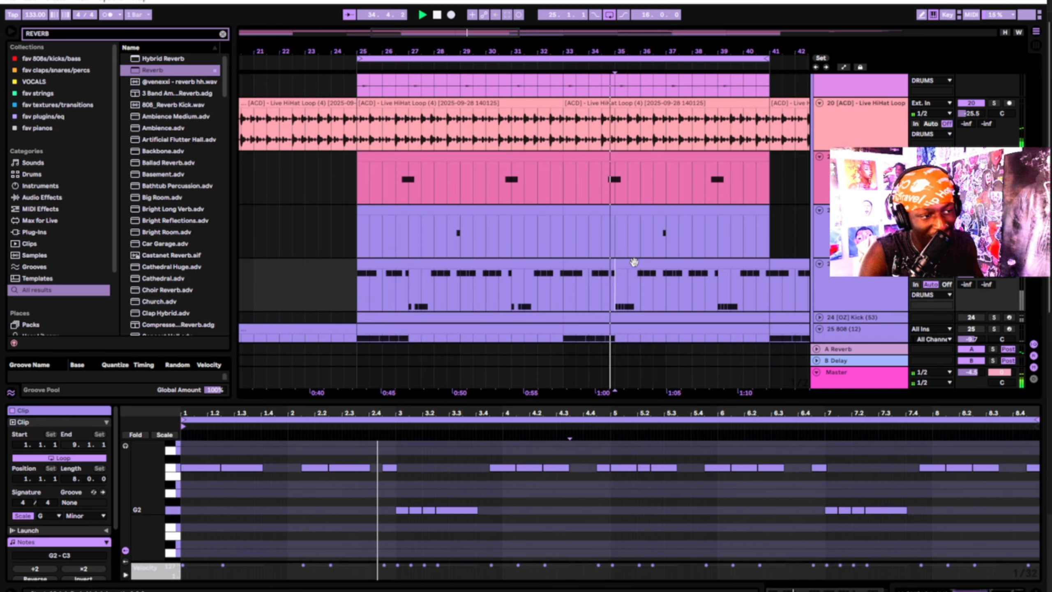
click(672, 211)
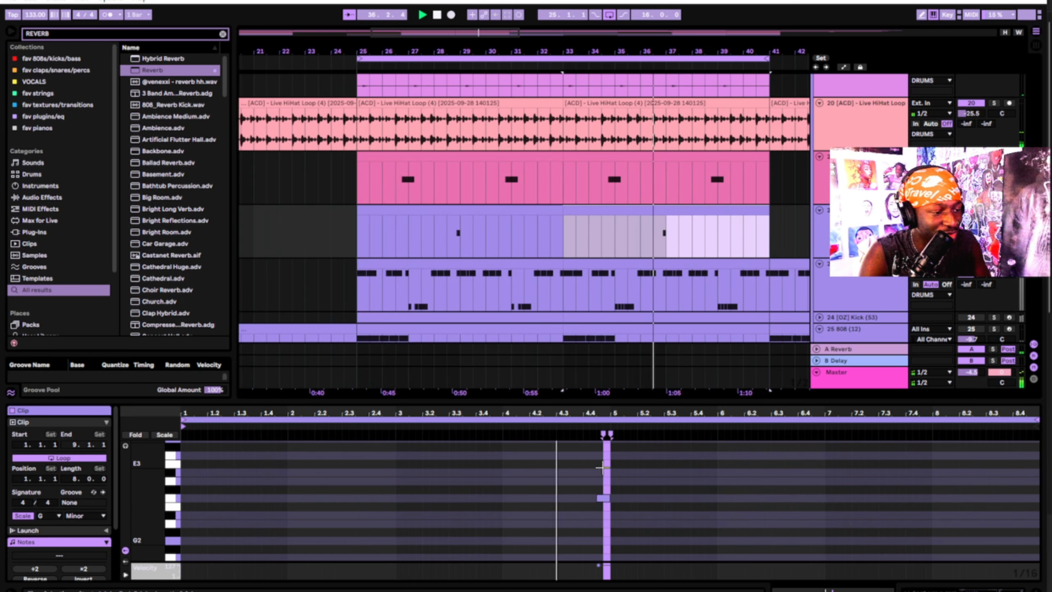
click(603, 498)
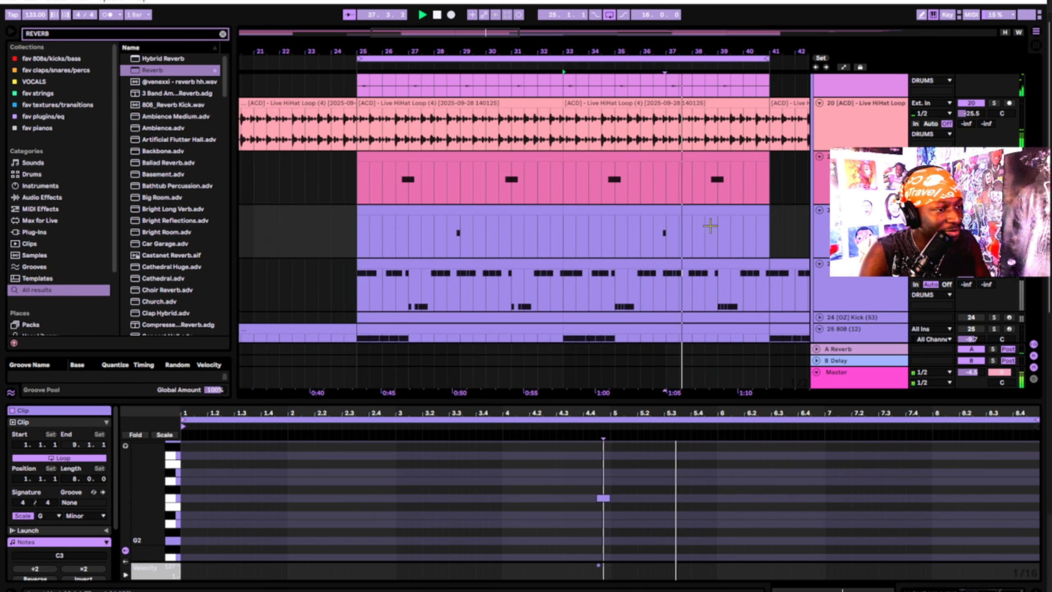
scroll(710, 226, down, 3)
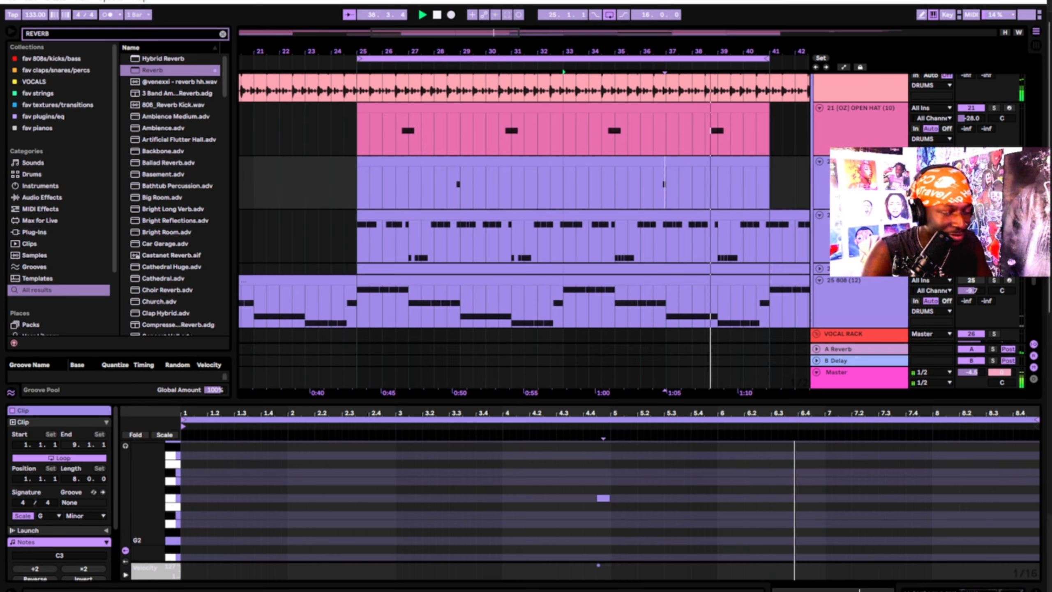
View the kick clip at bars 33–41 and the 808 clip at bars 25–33, then zoom out
click(746, 218)
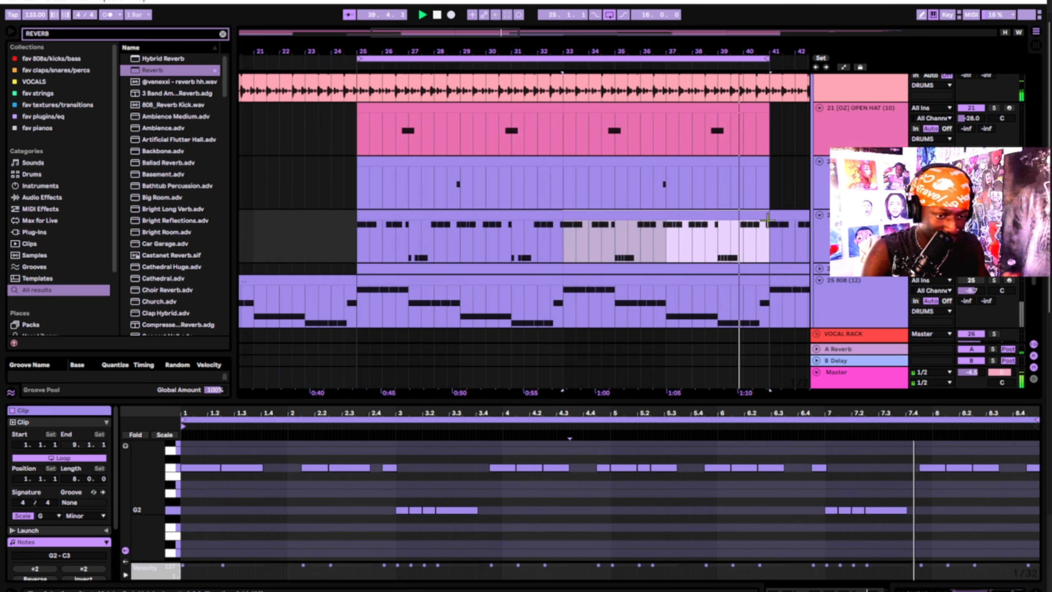
scroll(427, 228, down, 3)
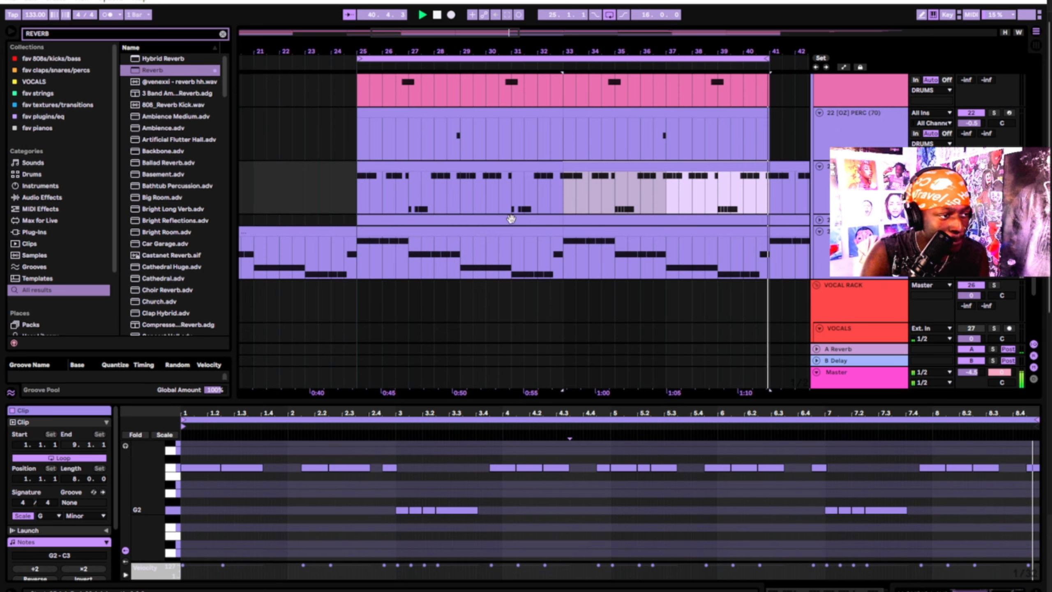
click(427, 229)
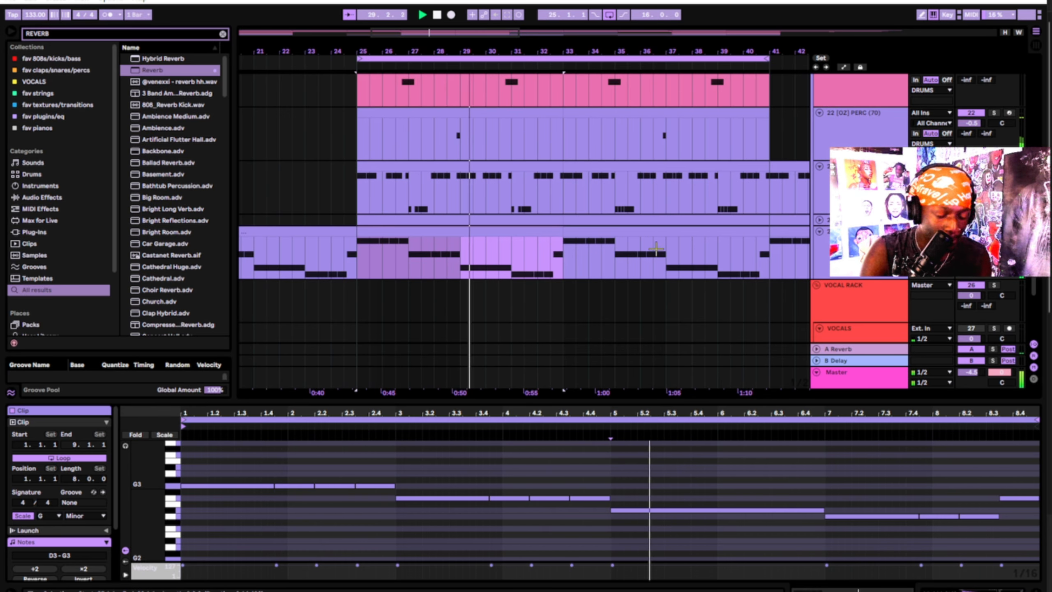
click(530, 232)
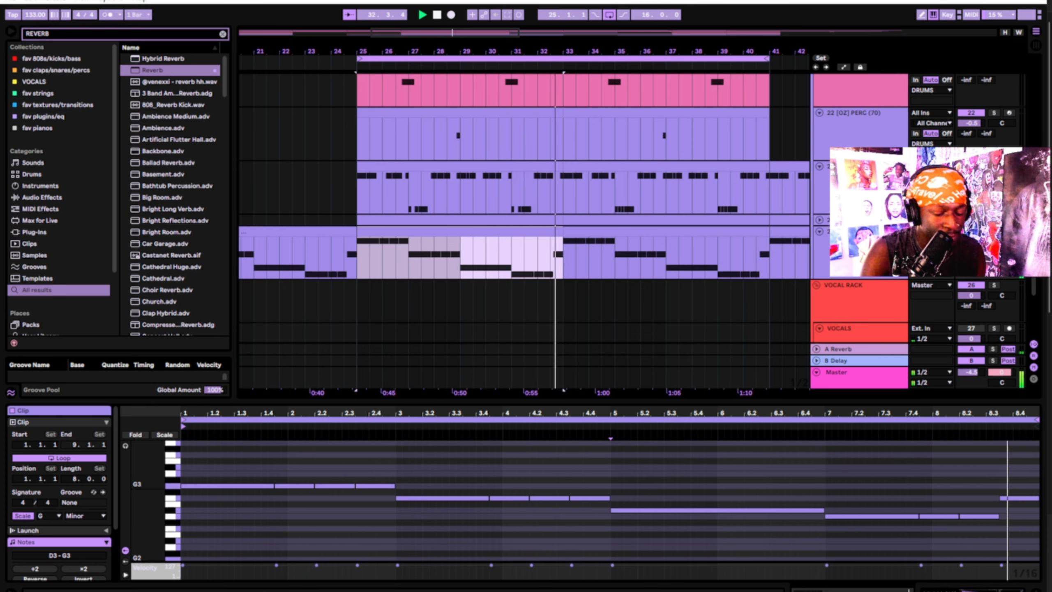
scroll(659, 133, up, 4)
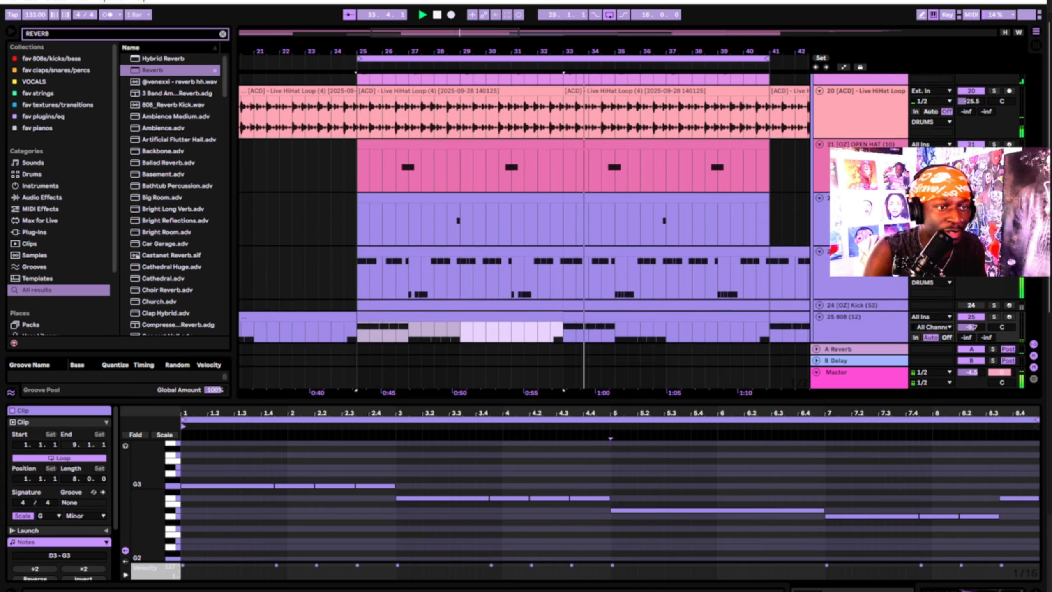
scroll(714, 162, down, 5)
scroll(713, 162, up, 8)
Scroll through the arrangement and select track 10 to show its EQ Eight and EchoBoy chain
scroll(524, 207, up, 5)
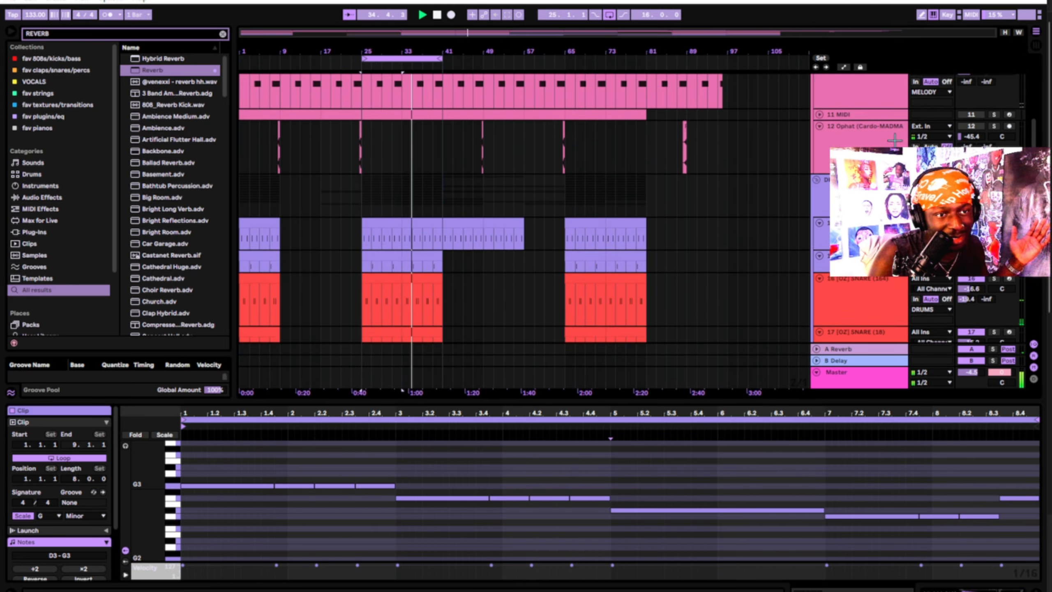
scroll(524, 207, down, 4)
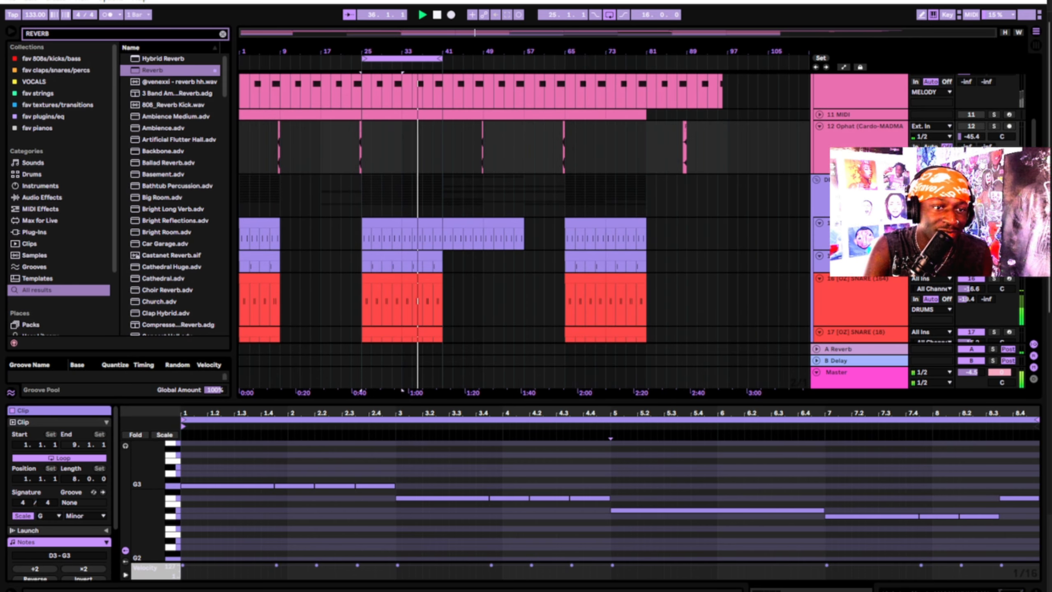
scroll(415, 165, up, 8)
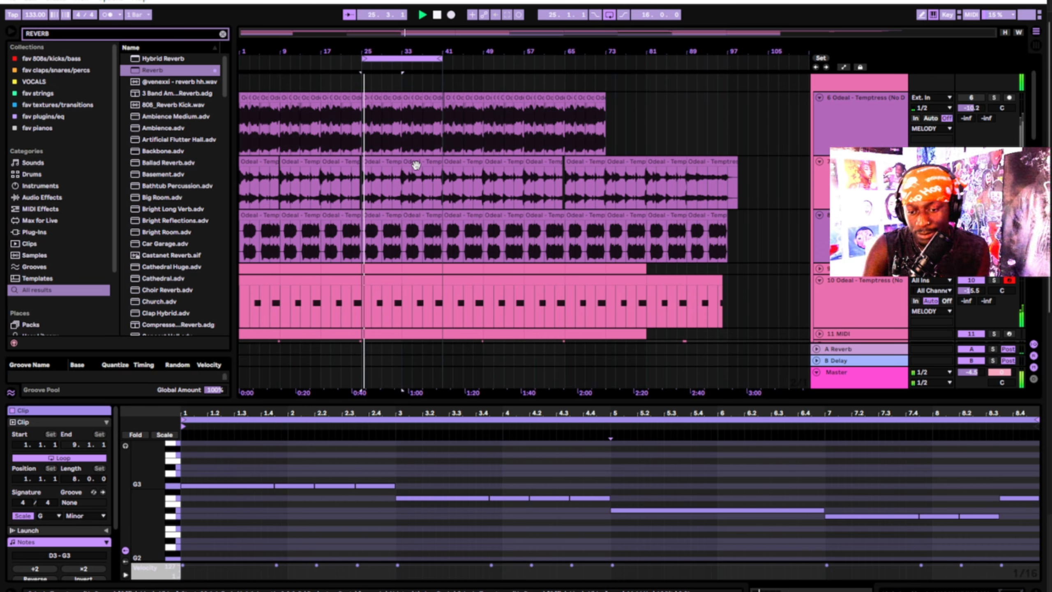
scroll(428, 333, down, 4)
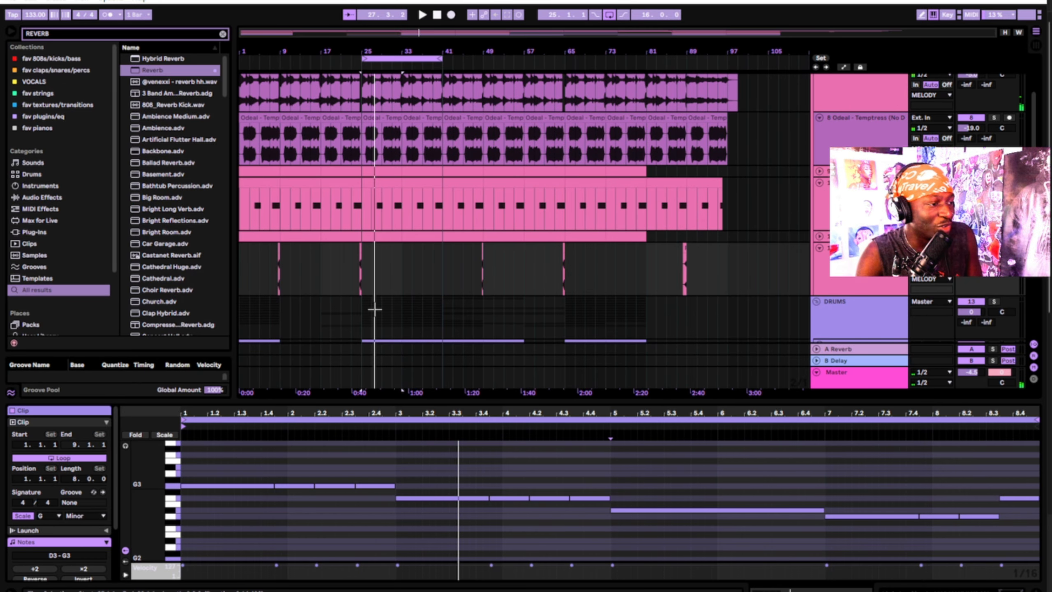
scroll(374, 308, up, 4)
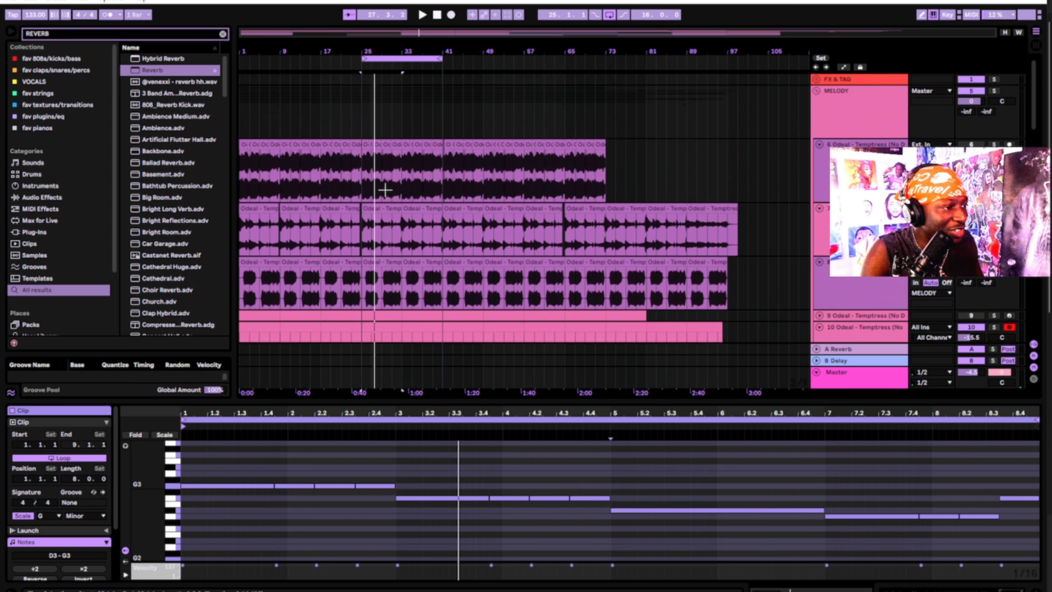
click(872, 292)
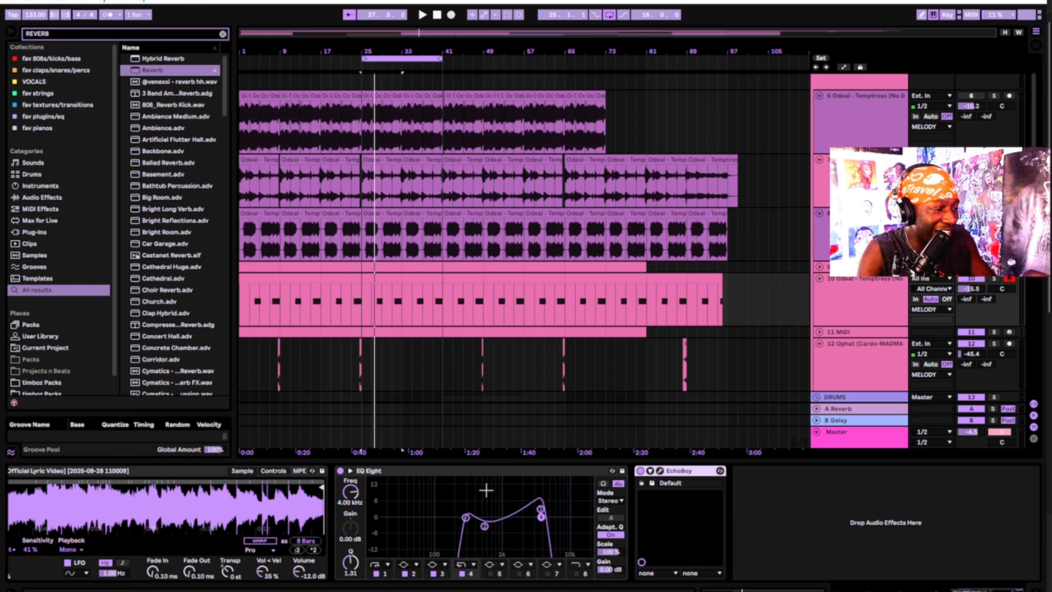
Select the bars 25–33 and 33–41 clips on tracks 10, 7 and 8
click(419, 276)
click(373, 275)
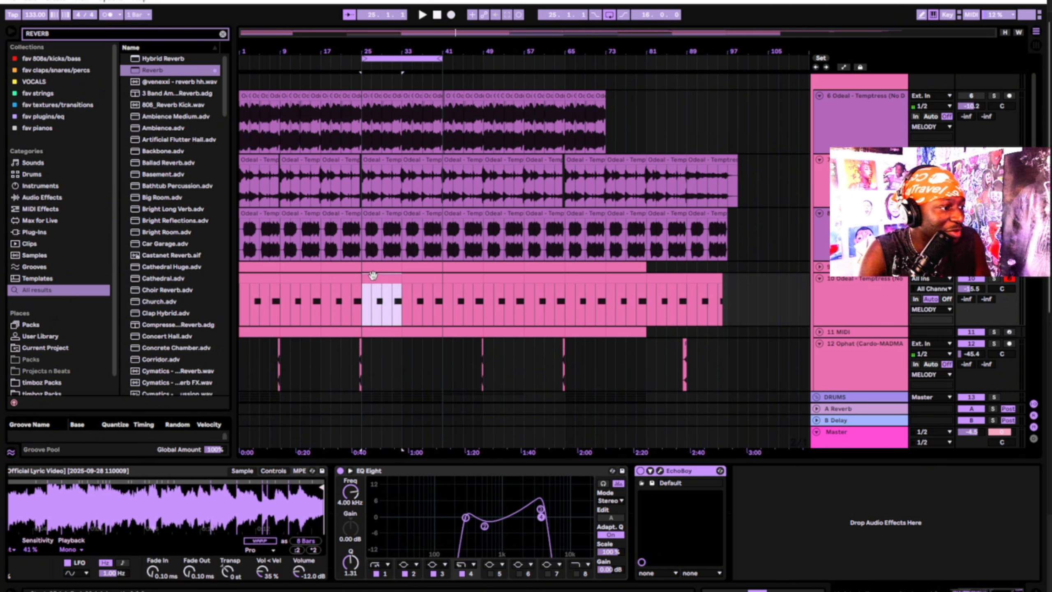
click(384, 161)
click(384, 214)
click(384, 161)
Select the VOCAL RACK track to show its Vocal Control effect chain
scroll(387, 174, down, 9)
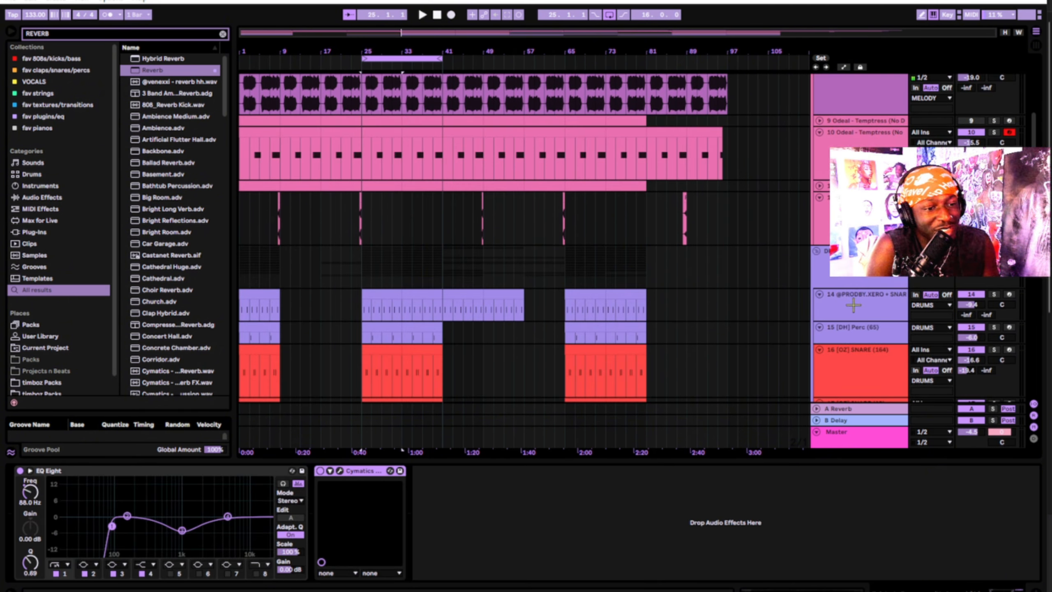
scroll(850, 318, down, 12)
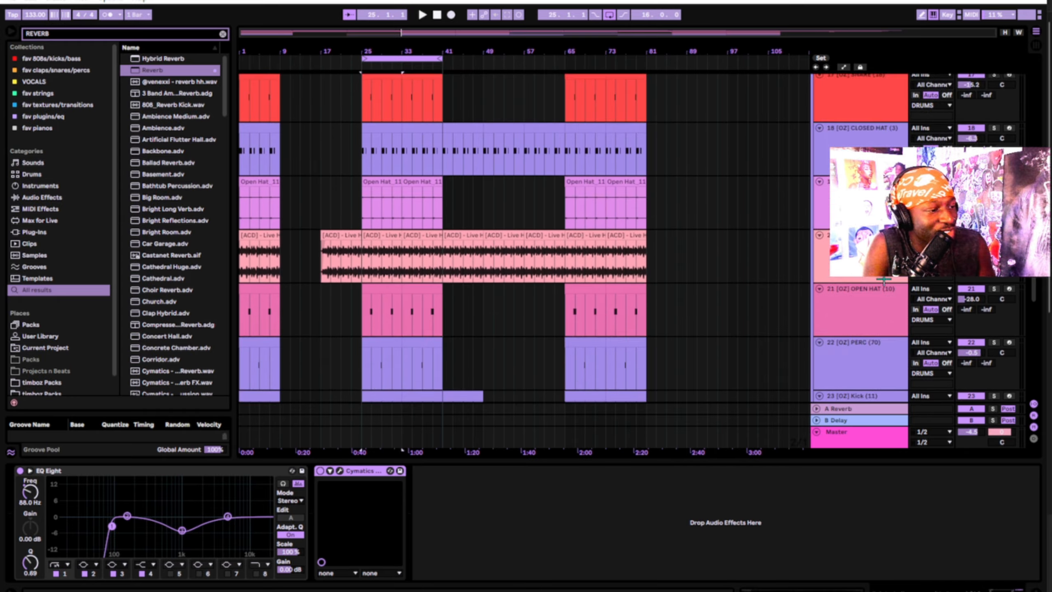
scroll(850, 318, down, 3)
click(854, 230)
scroll(854, 230, up, 10)
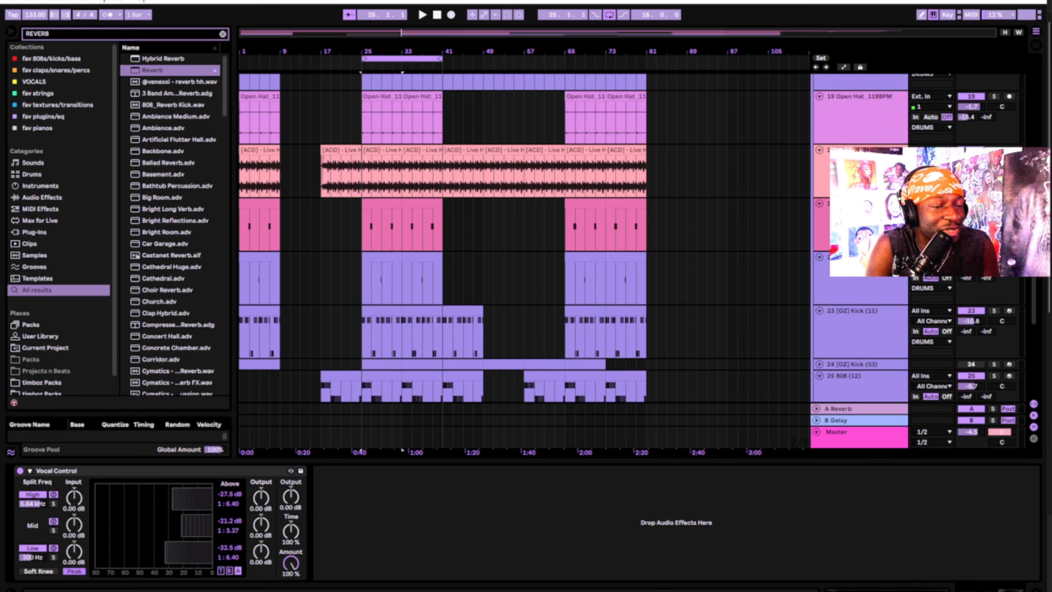
scroll(866, 284, up, 10)
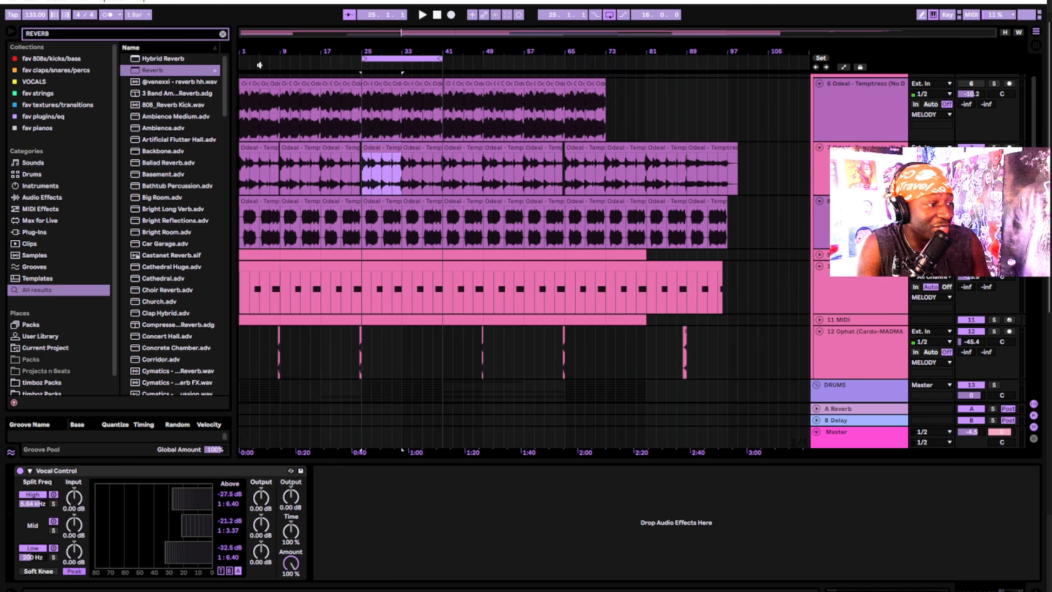
scroll(394, 277, down, 10)
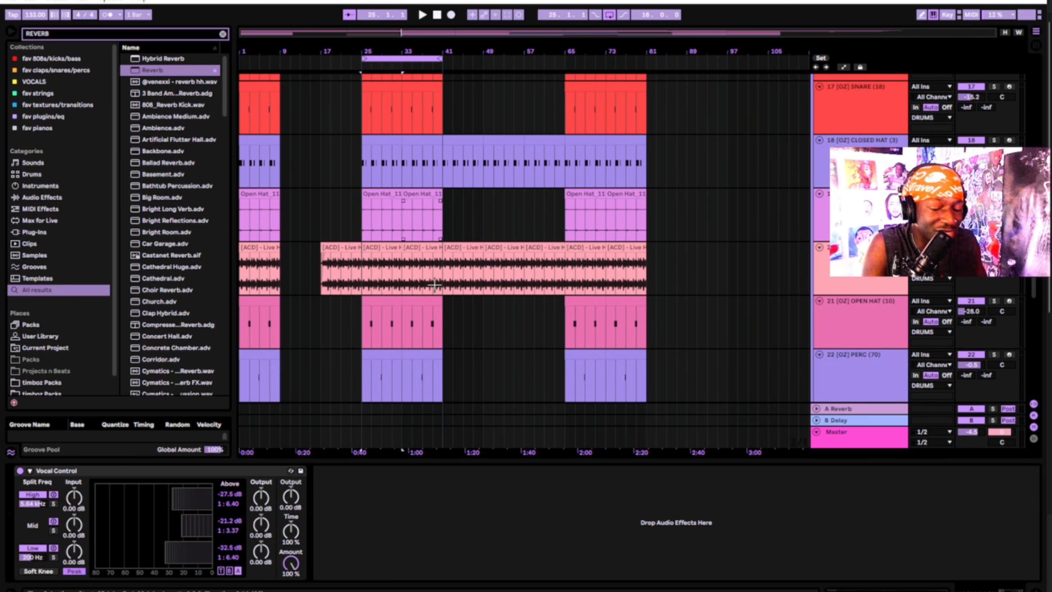
scroll(451, 278, down, 5)
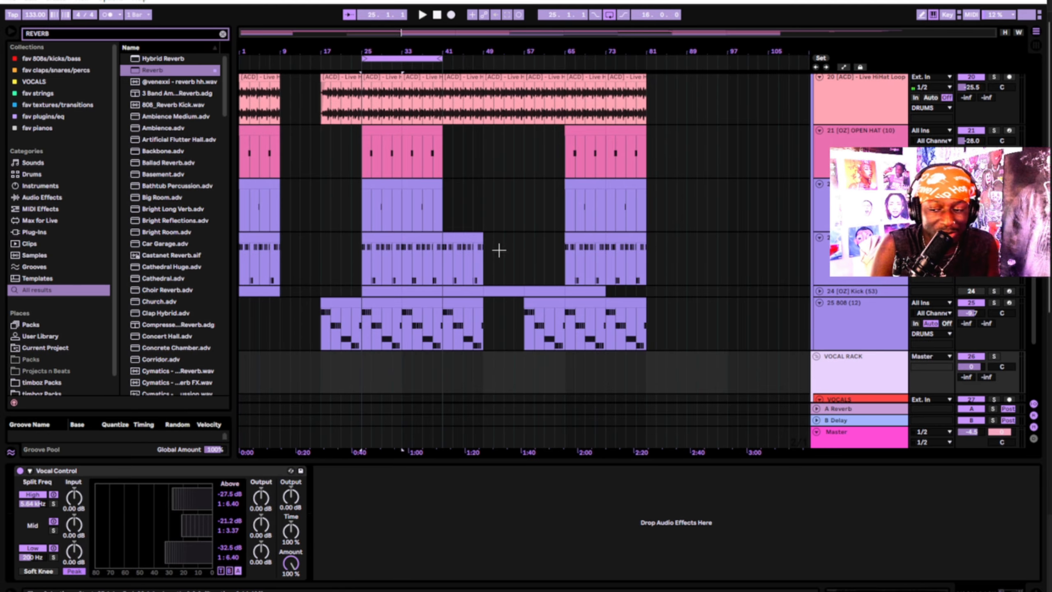